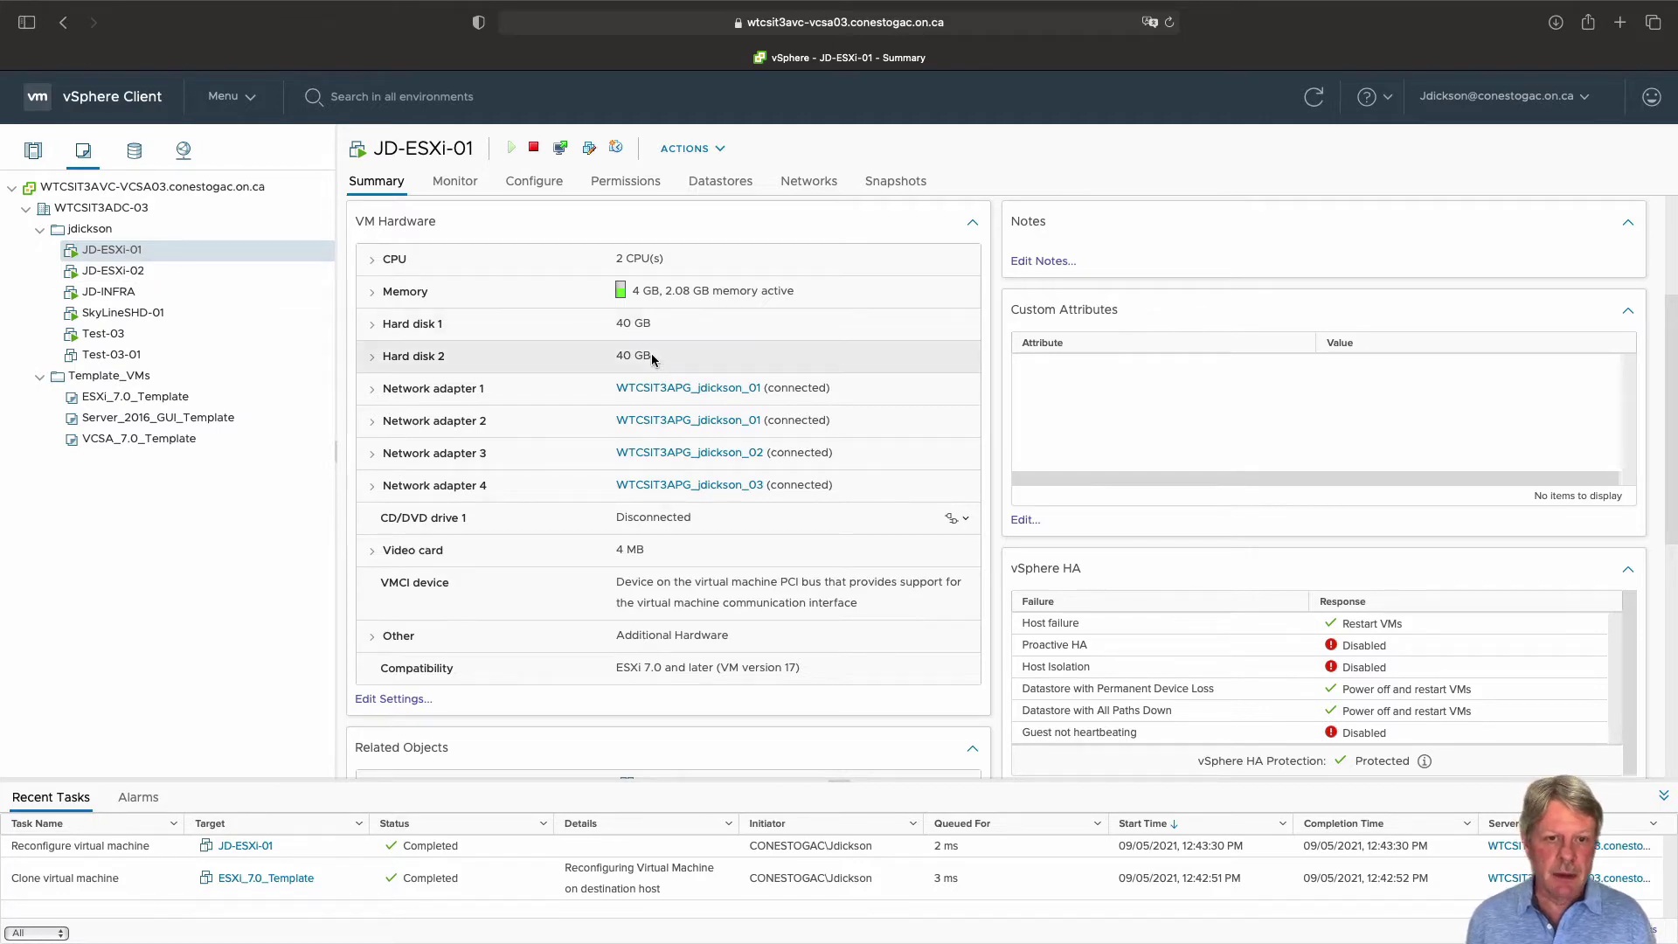
Launch the JD-ESXi-01 web console in a new browser tab from vSphere Client
{"action": "left_click", "coordinate": [588, 153]}
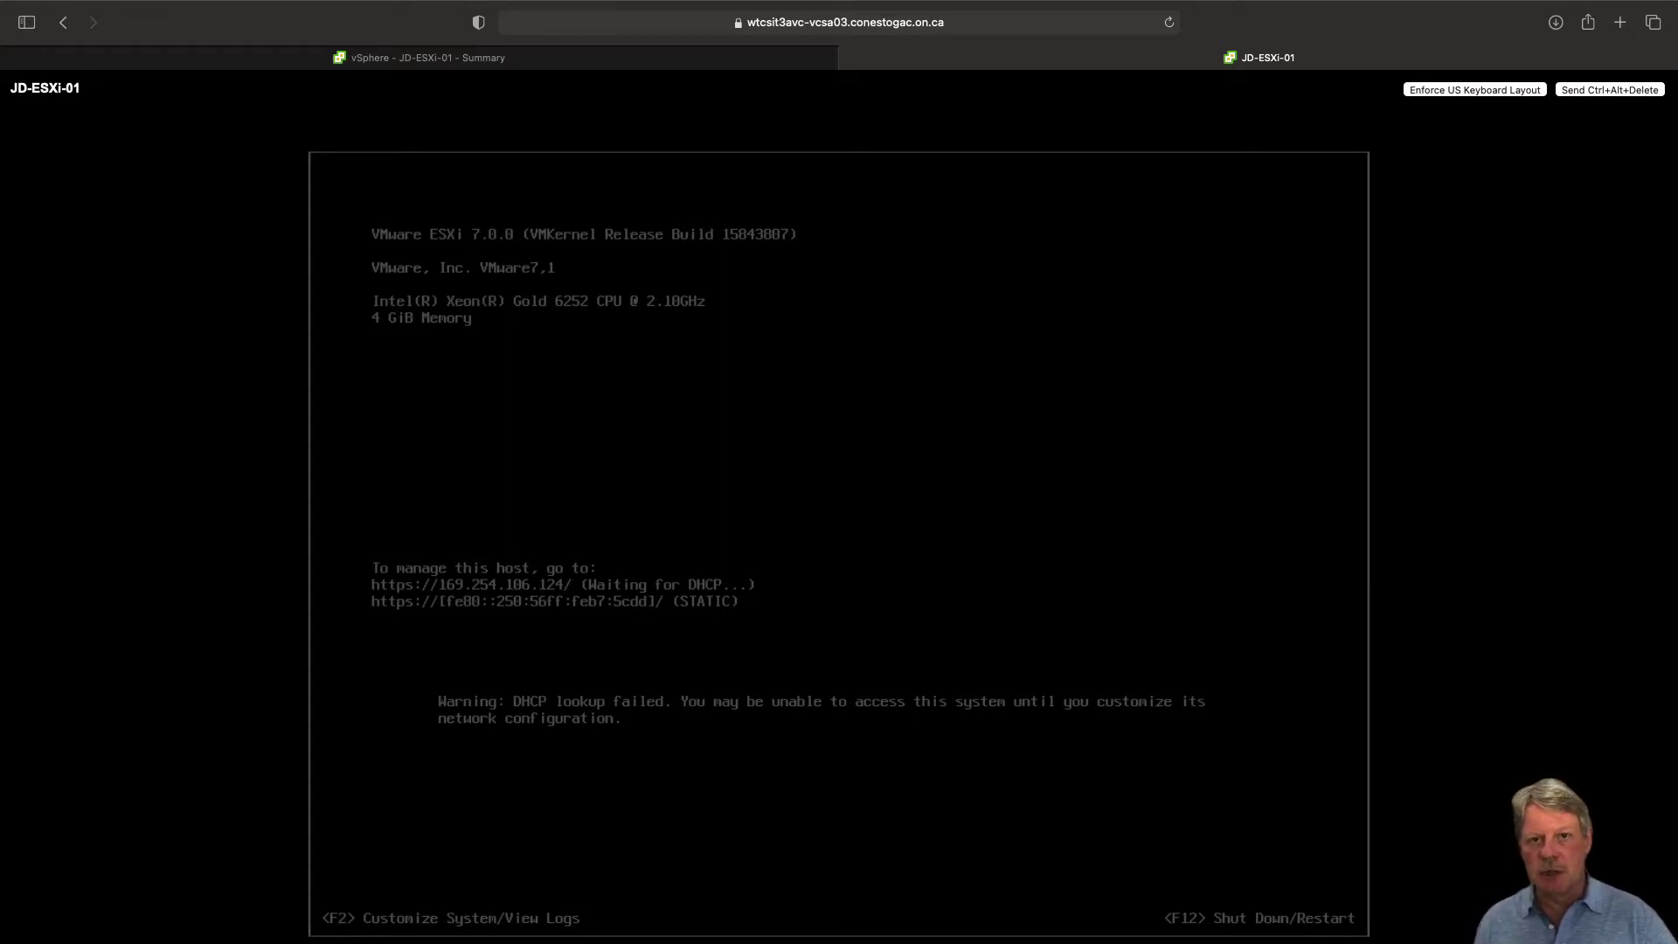
Log in to the ESXi DCUI as root to reach System Customization
{"action": "key", "text": "F2"}
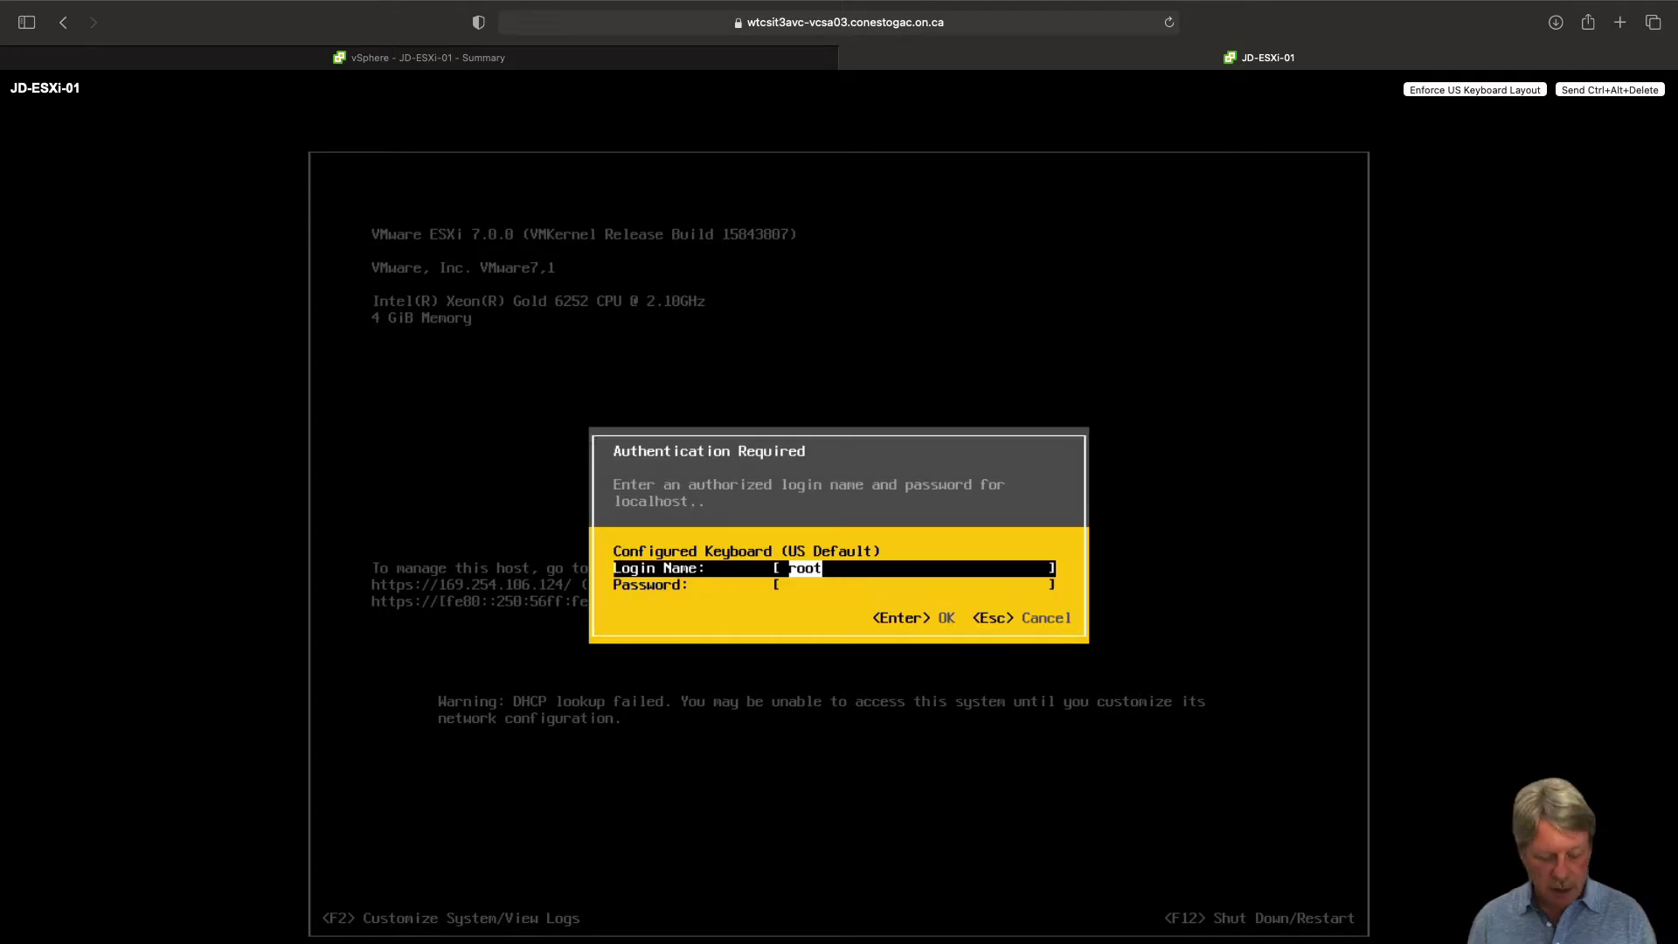
{"action": "key", "text": "Down"}
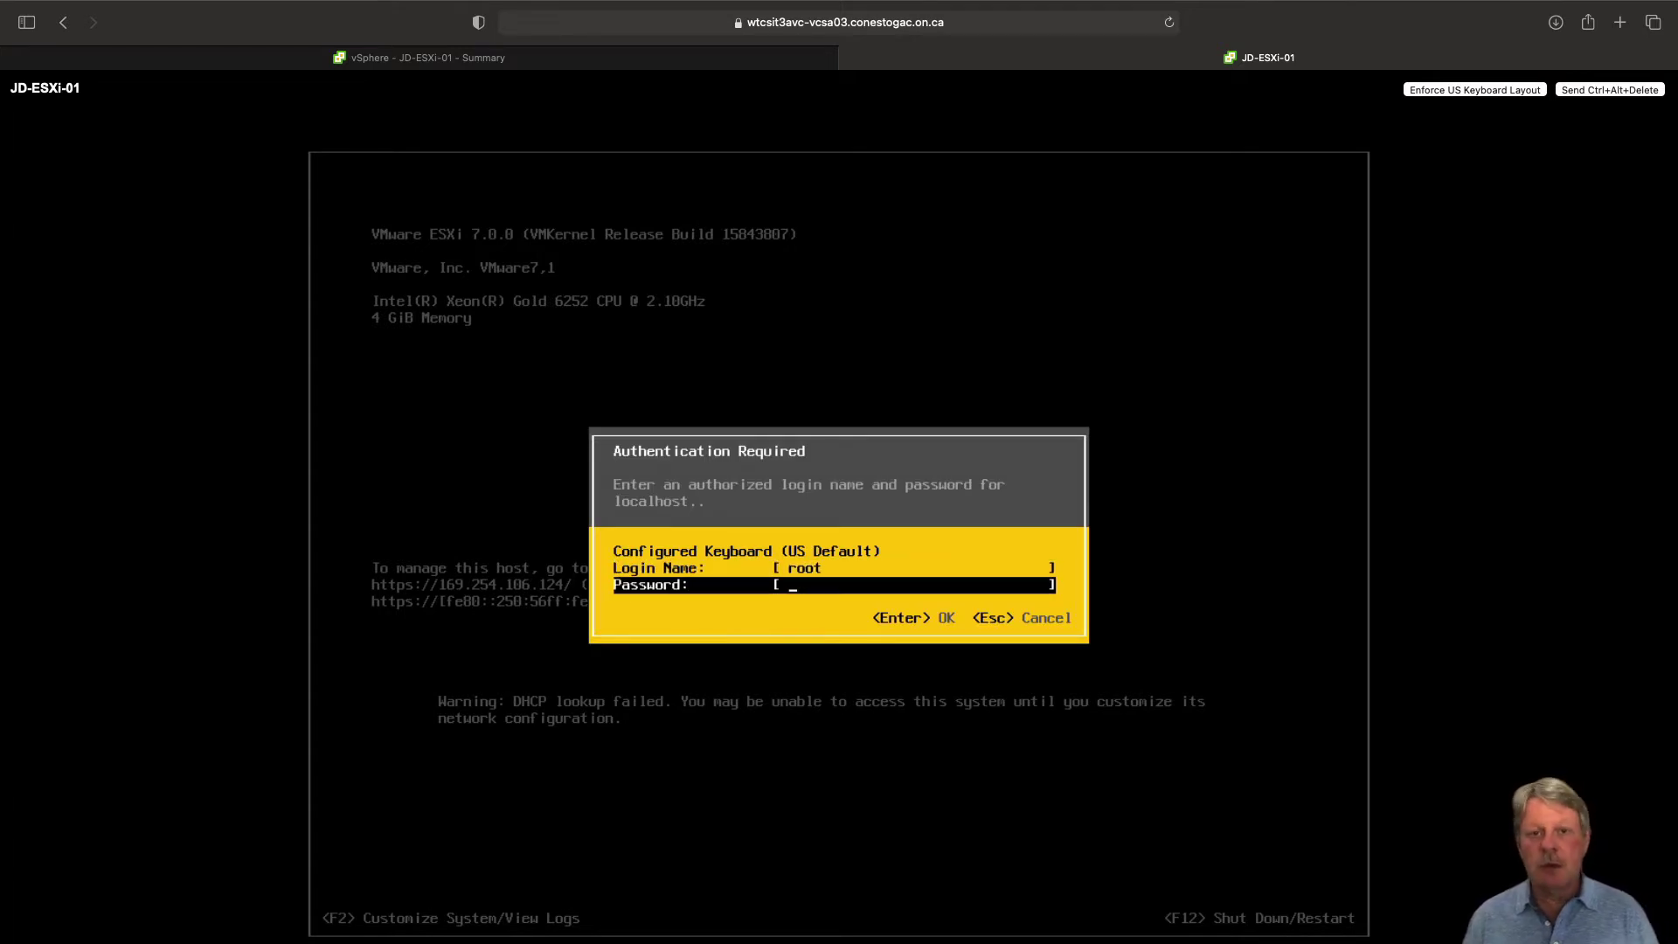
{"action": "type", "text": "*"}
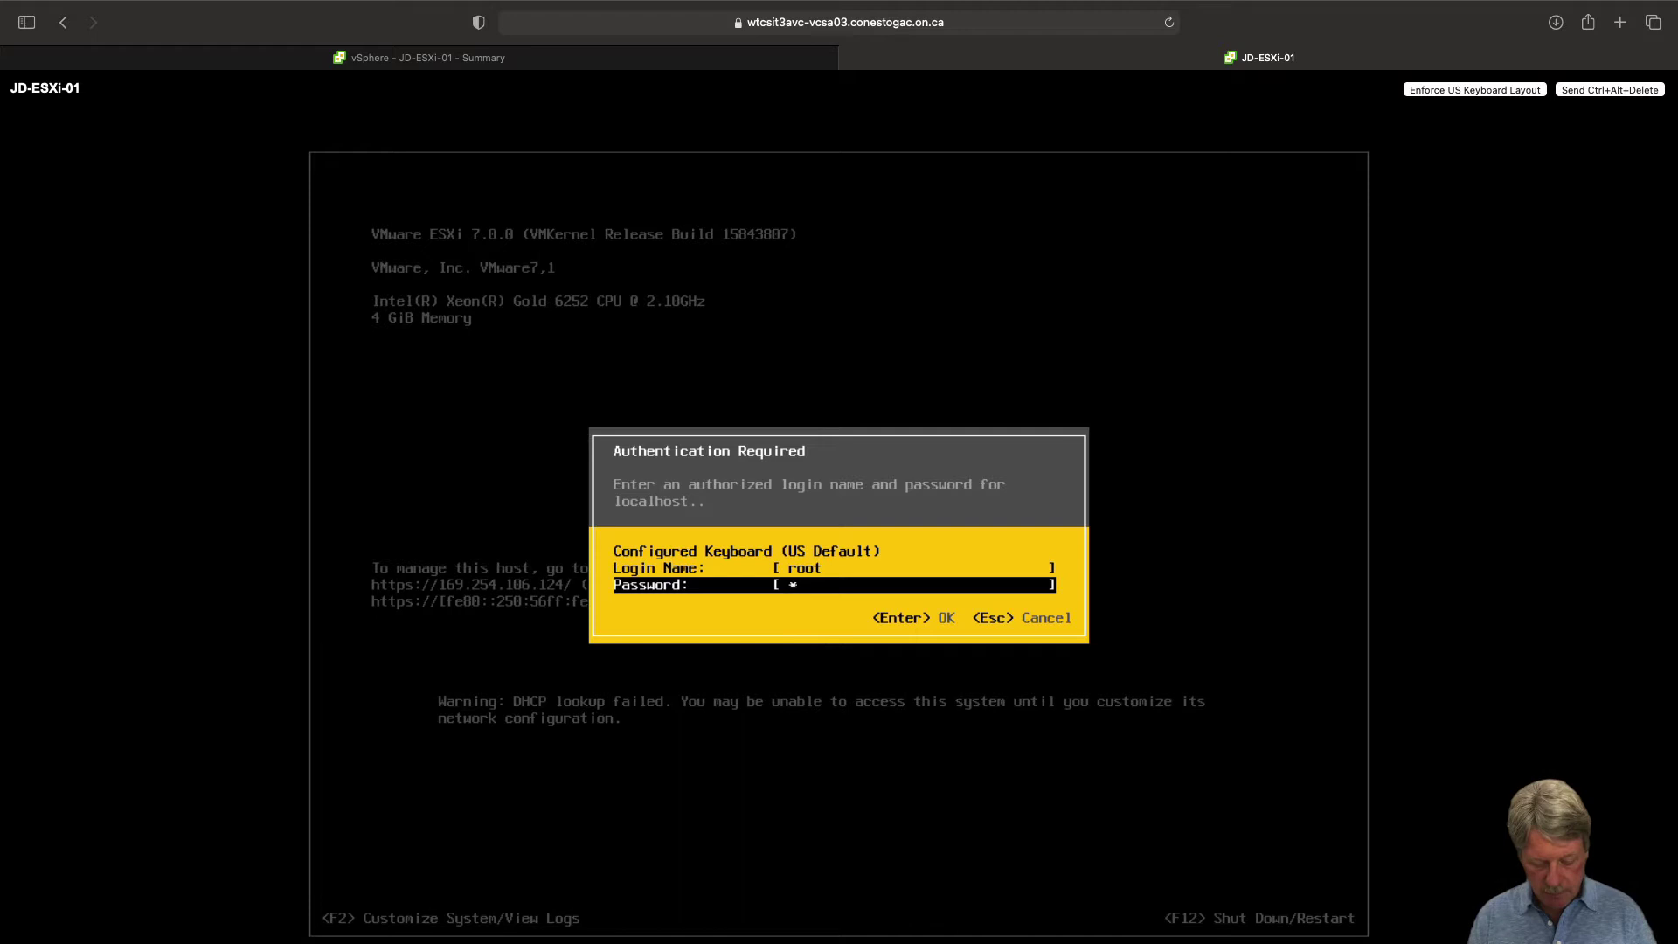
{"action": "type", "text": "*********"}
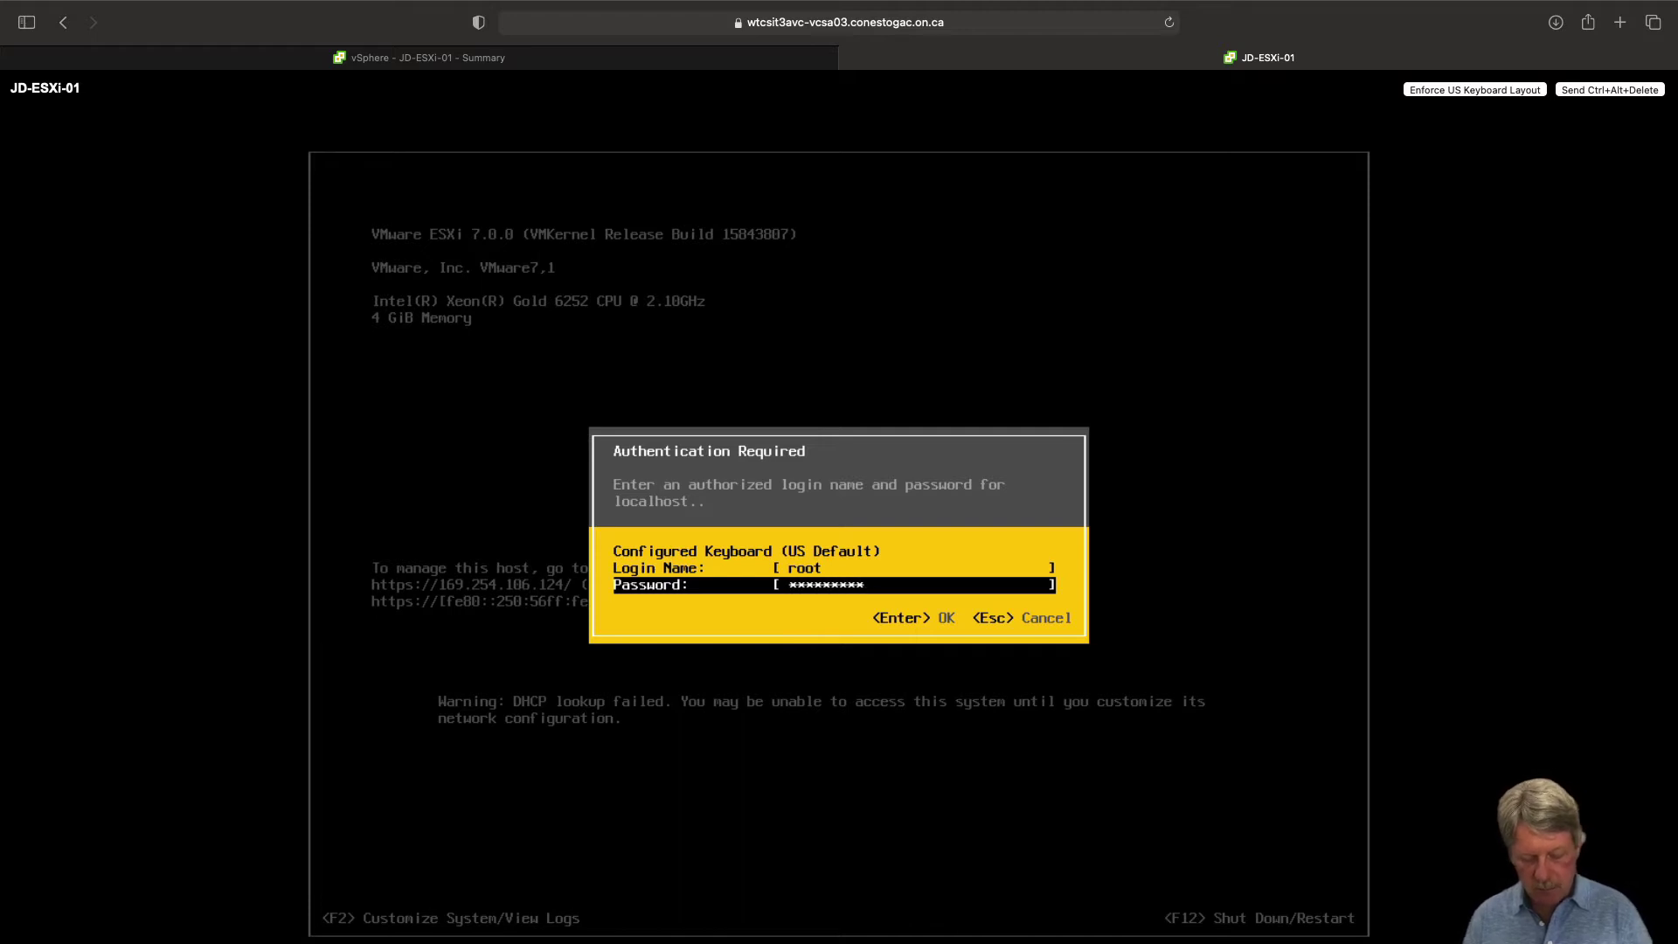
{"action": "key", "text": "Return"}
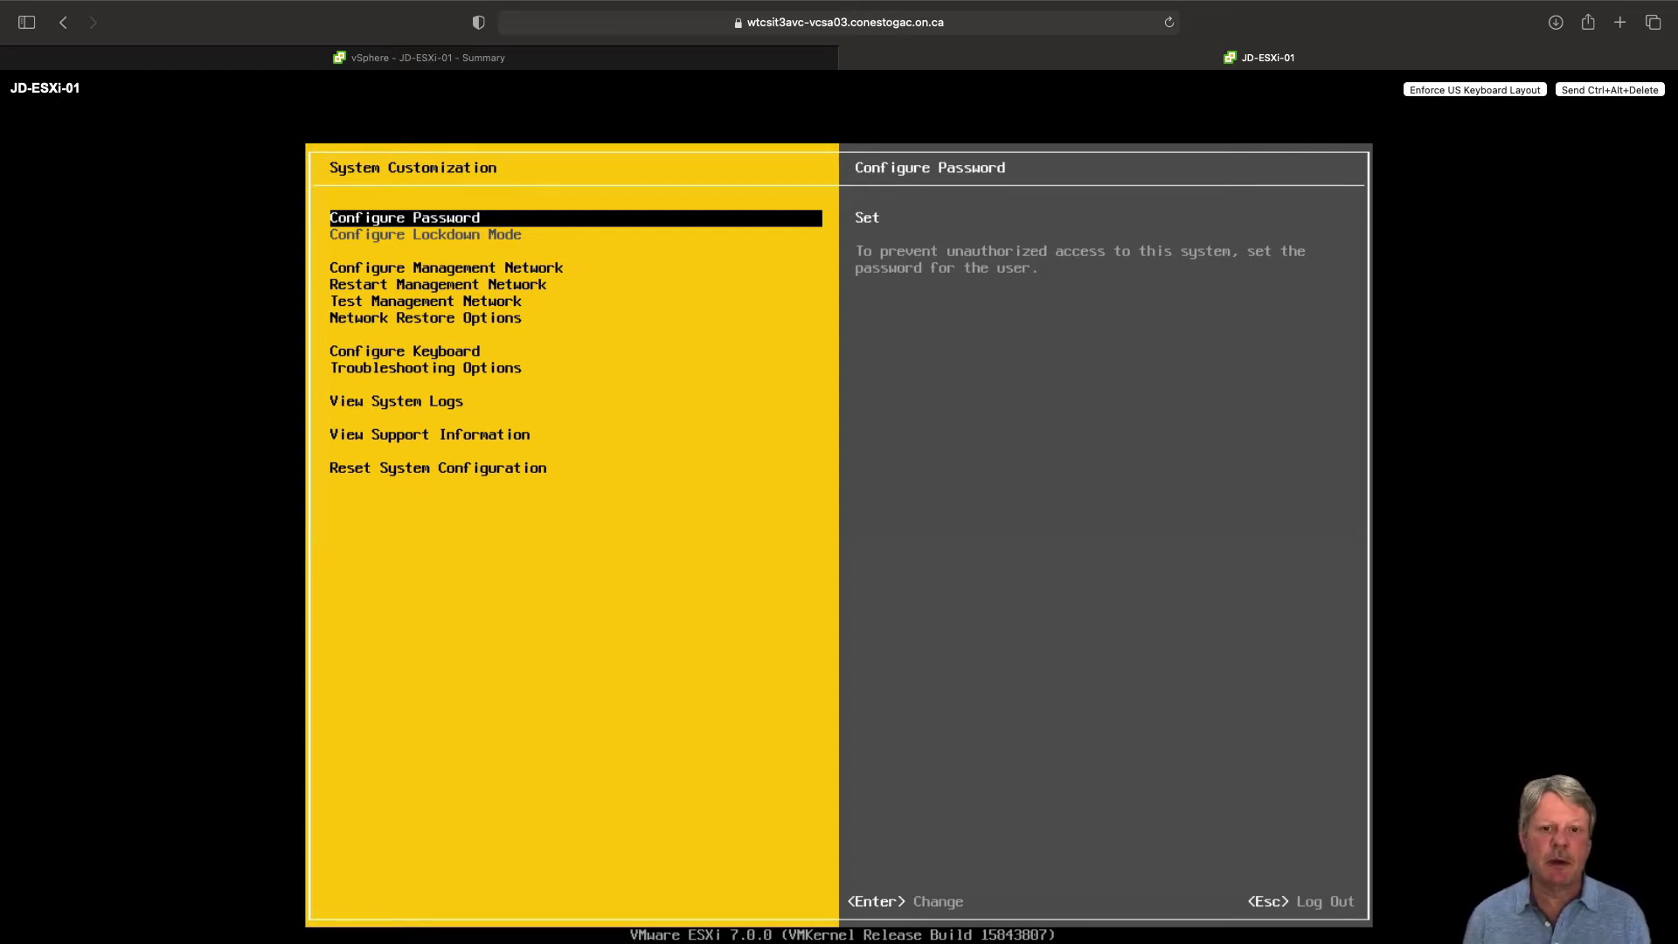
Open Configure Management Network and highlight IPv4 Configuration, showing the 169.254 automatic address
{"action": "key", "text": "Down"}
{"action": "key", "text": "Return"}
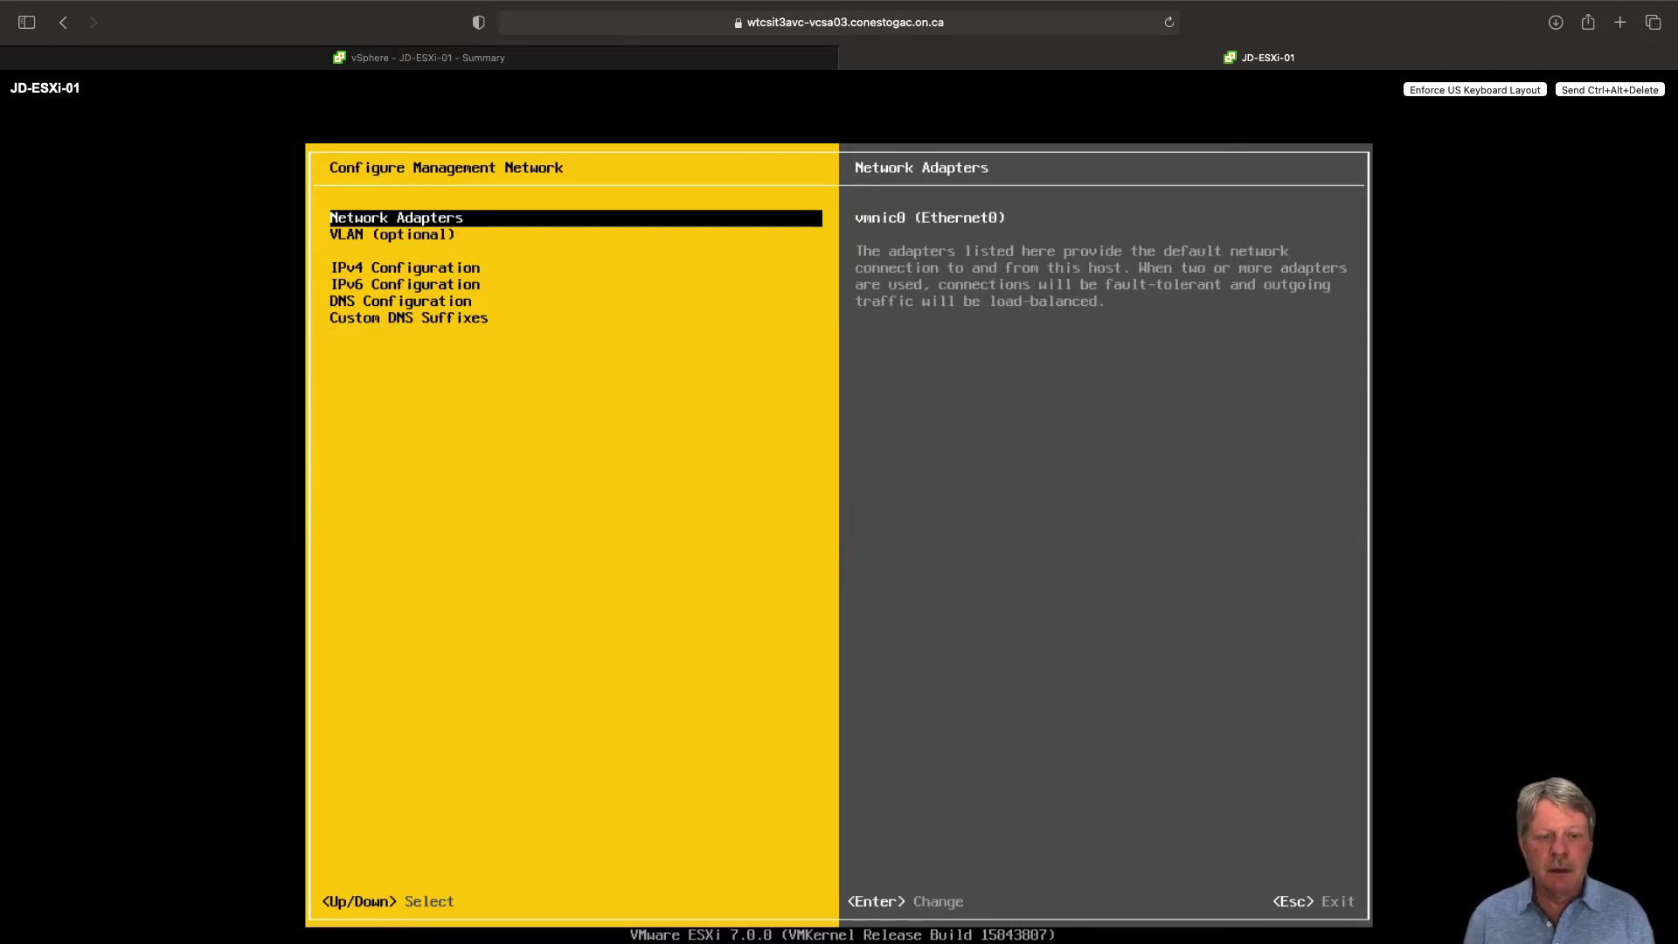
{"action": "key", "text": "Down"}
{"action": "key", "text": "Down"}
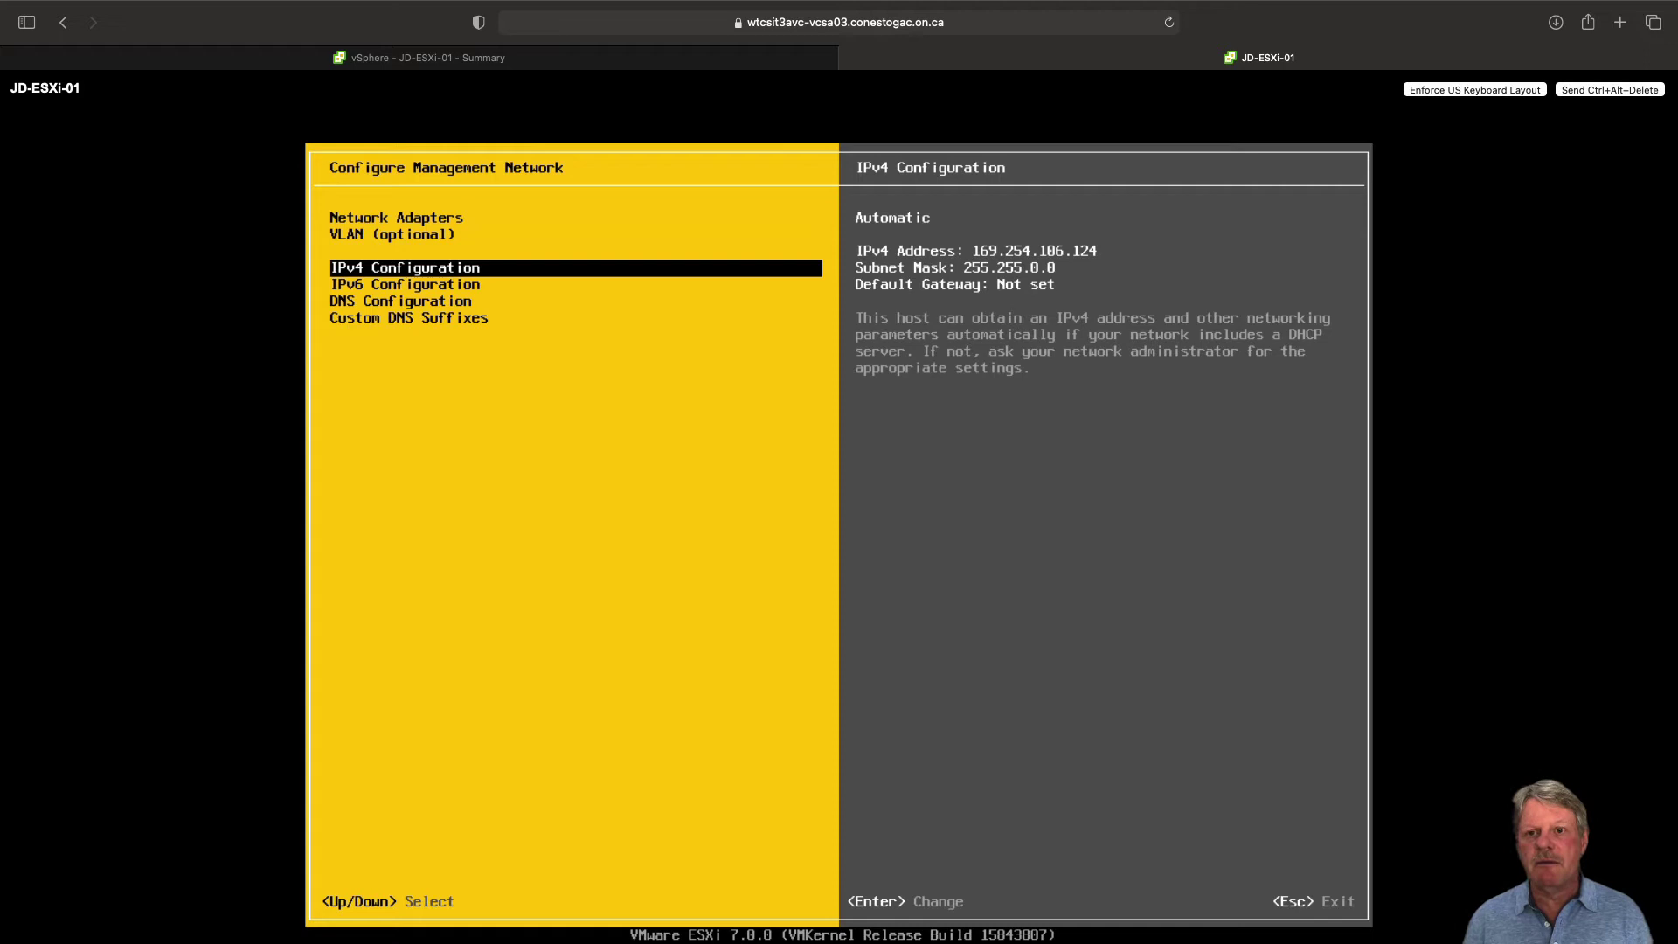
Set static IPv4 10.173.0.202, mask 255.255.255.0, gateway 10.173.0.1 on the host
{"action": "key", "text": "Return"}
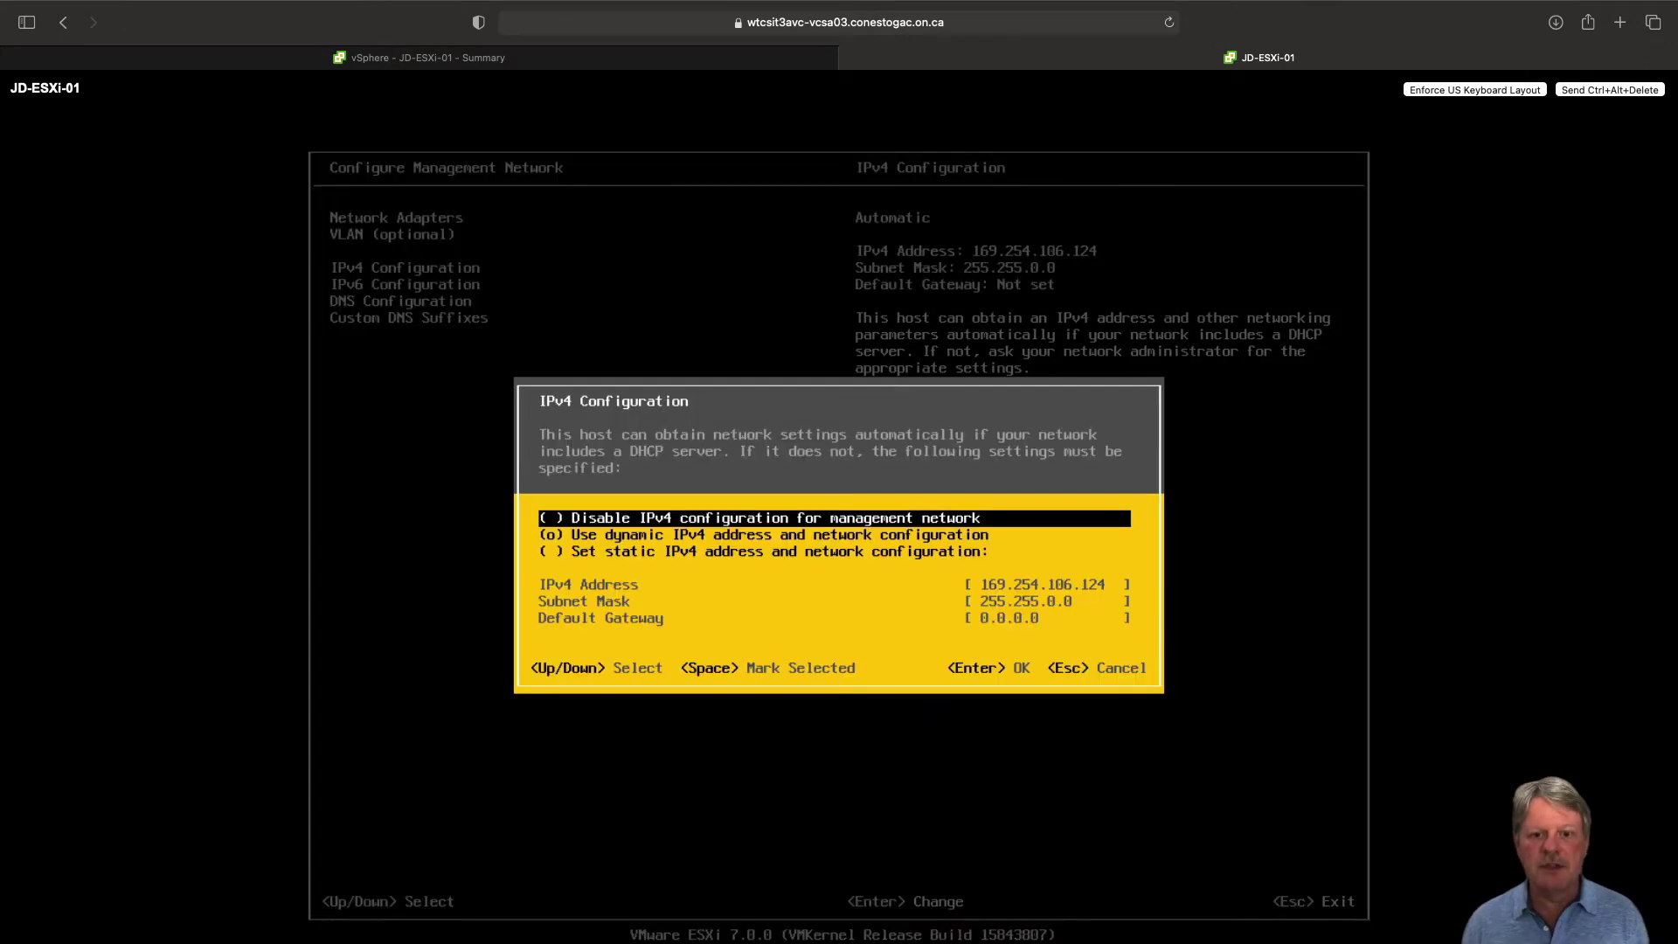
{"action": "key", "text": "Down"}
{"action": "key", "text": "Down"}
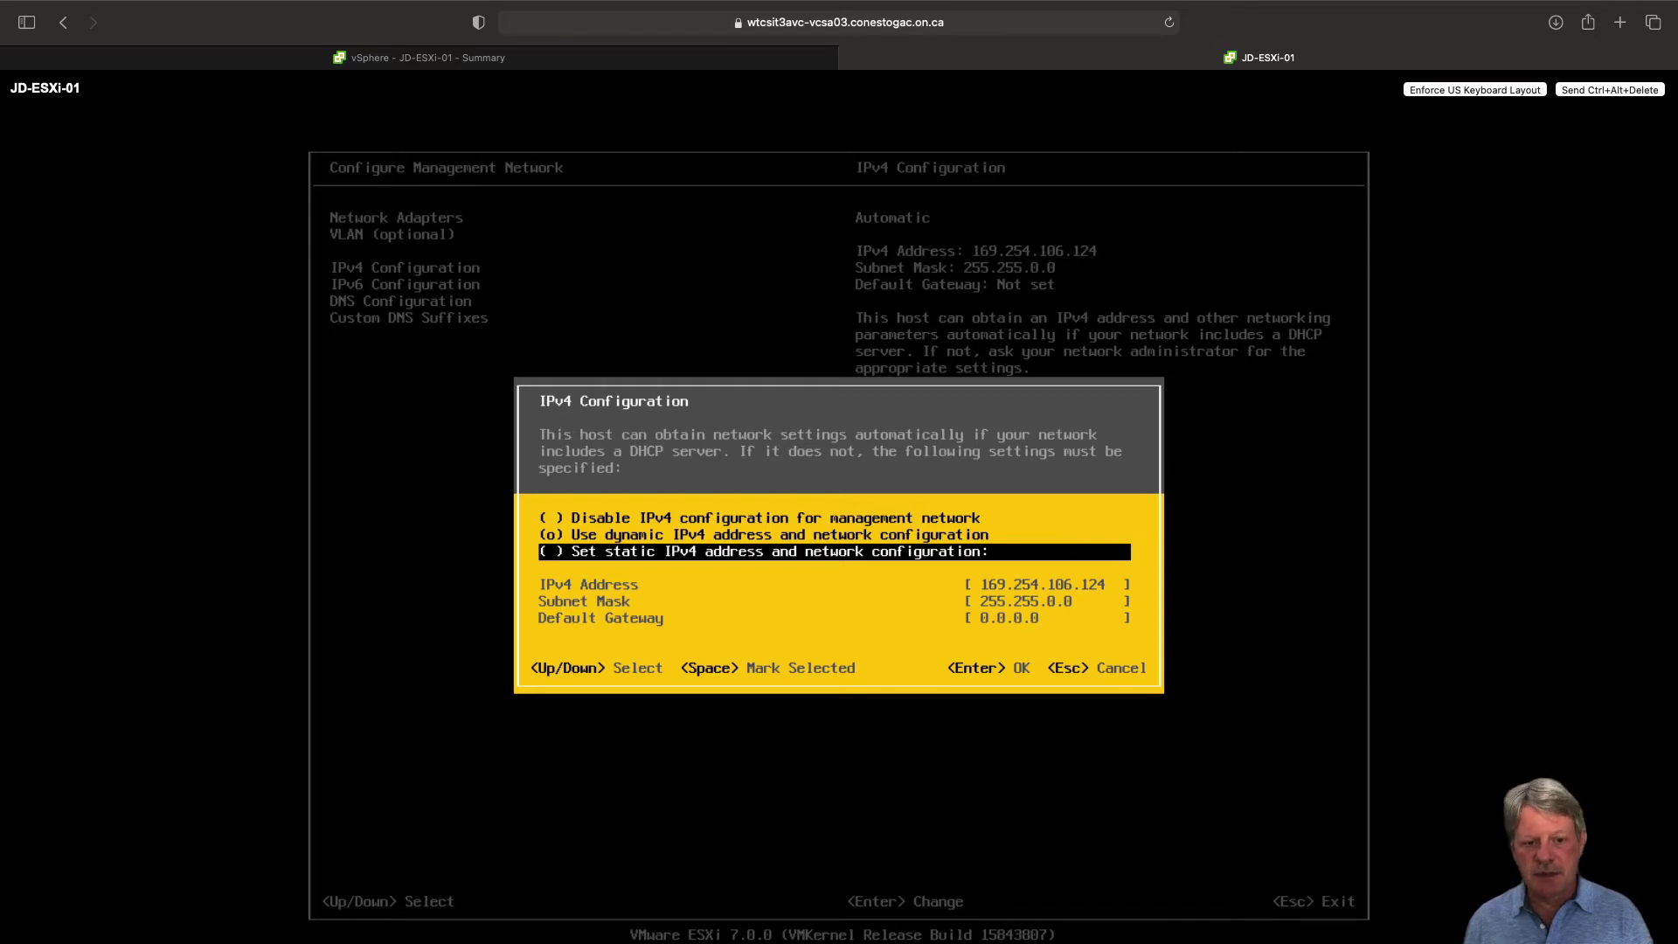
{"action": "key", "text": "space"}
{"action": "key", "text": "Down"}
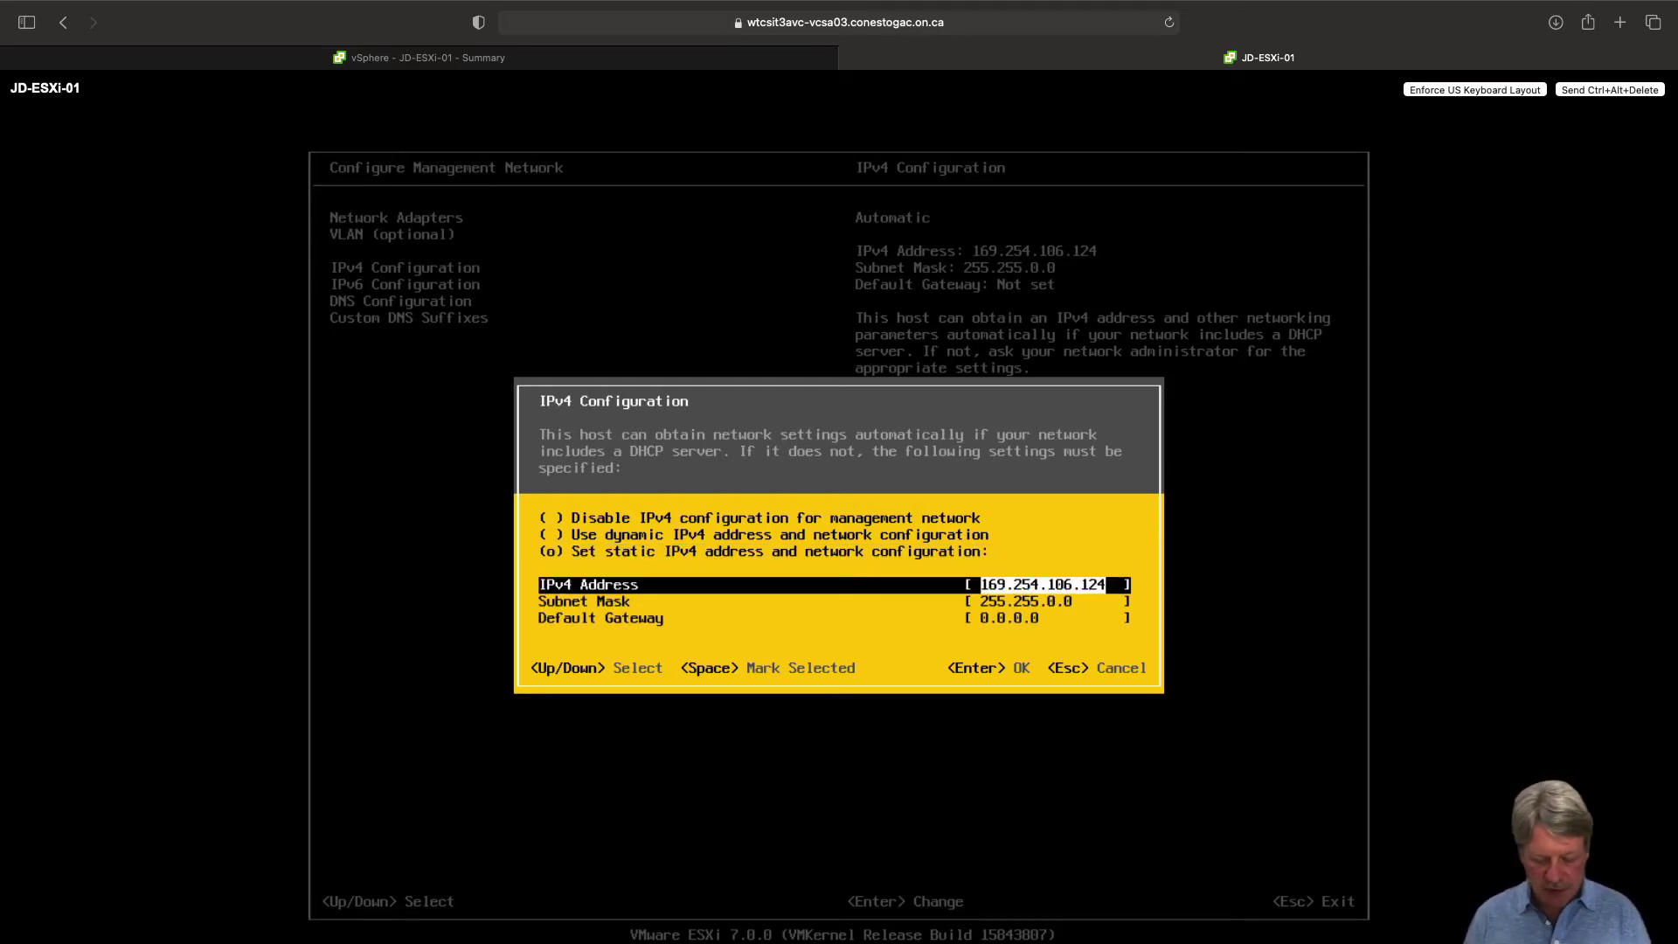
{"action": "type", "text": "10.173.0.202"}
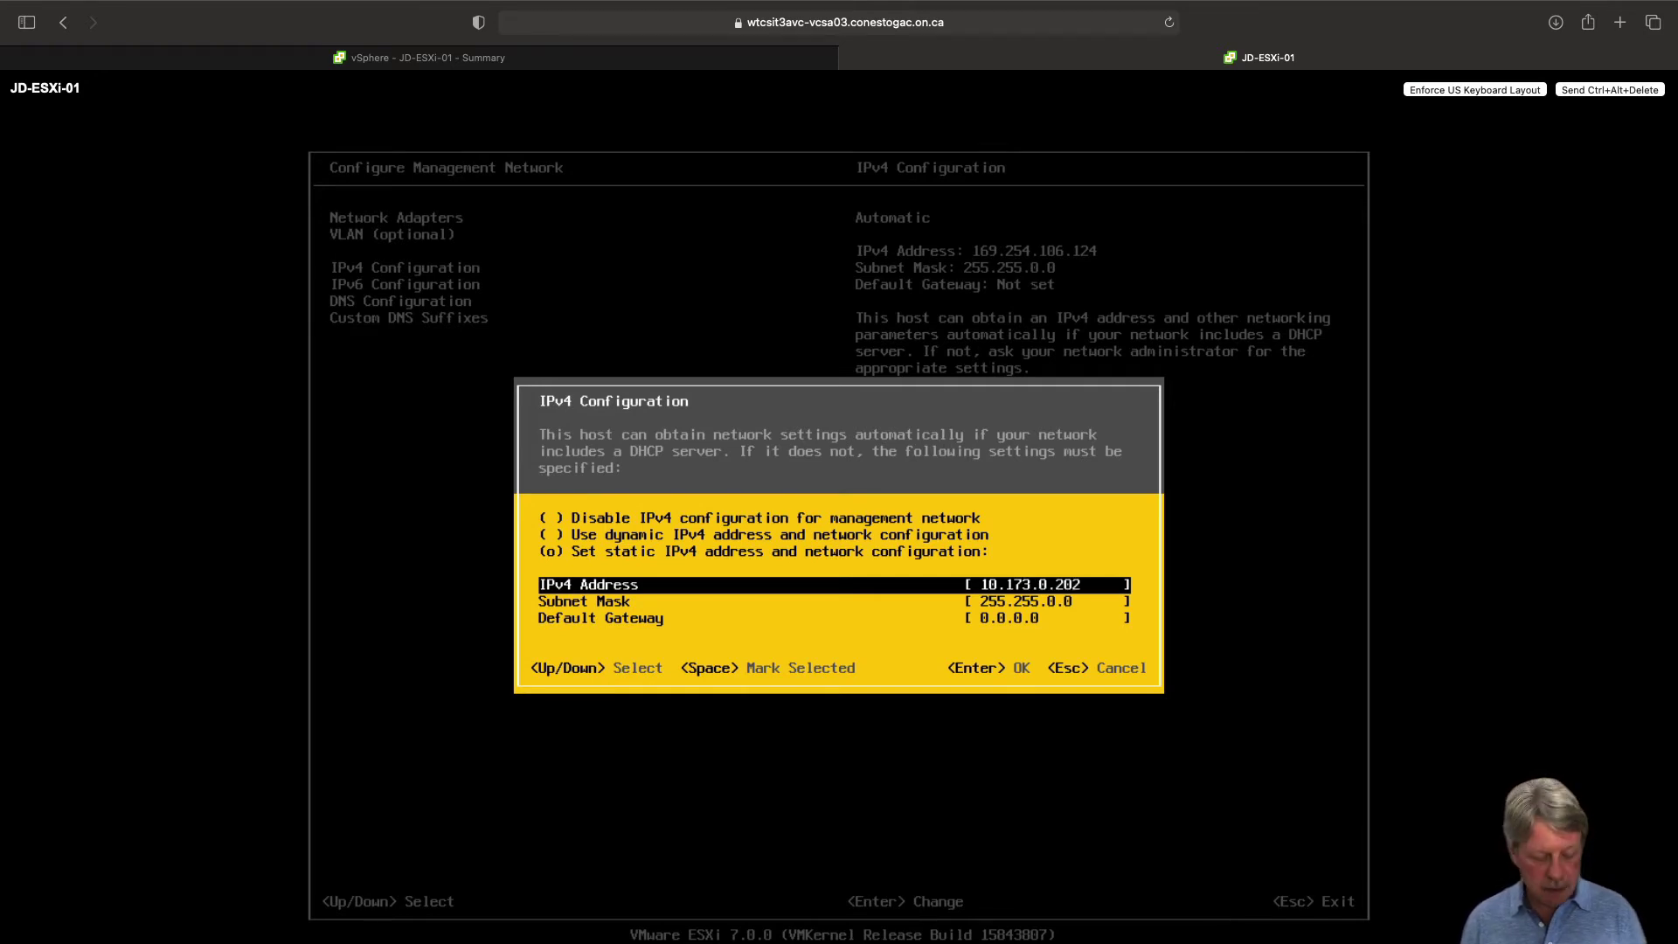
{"action": "key", "text": "Down"}
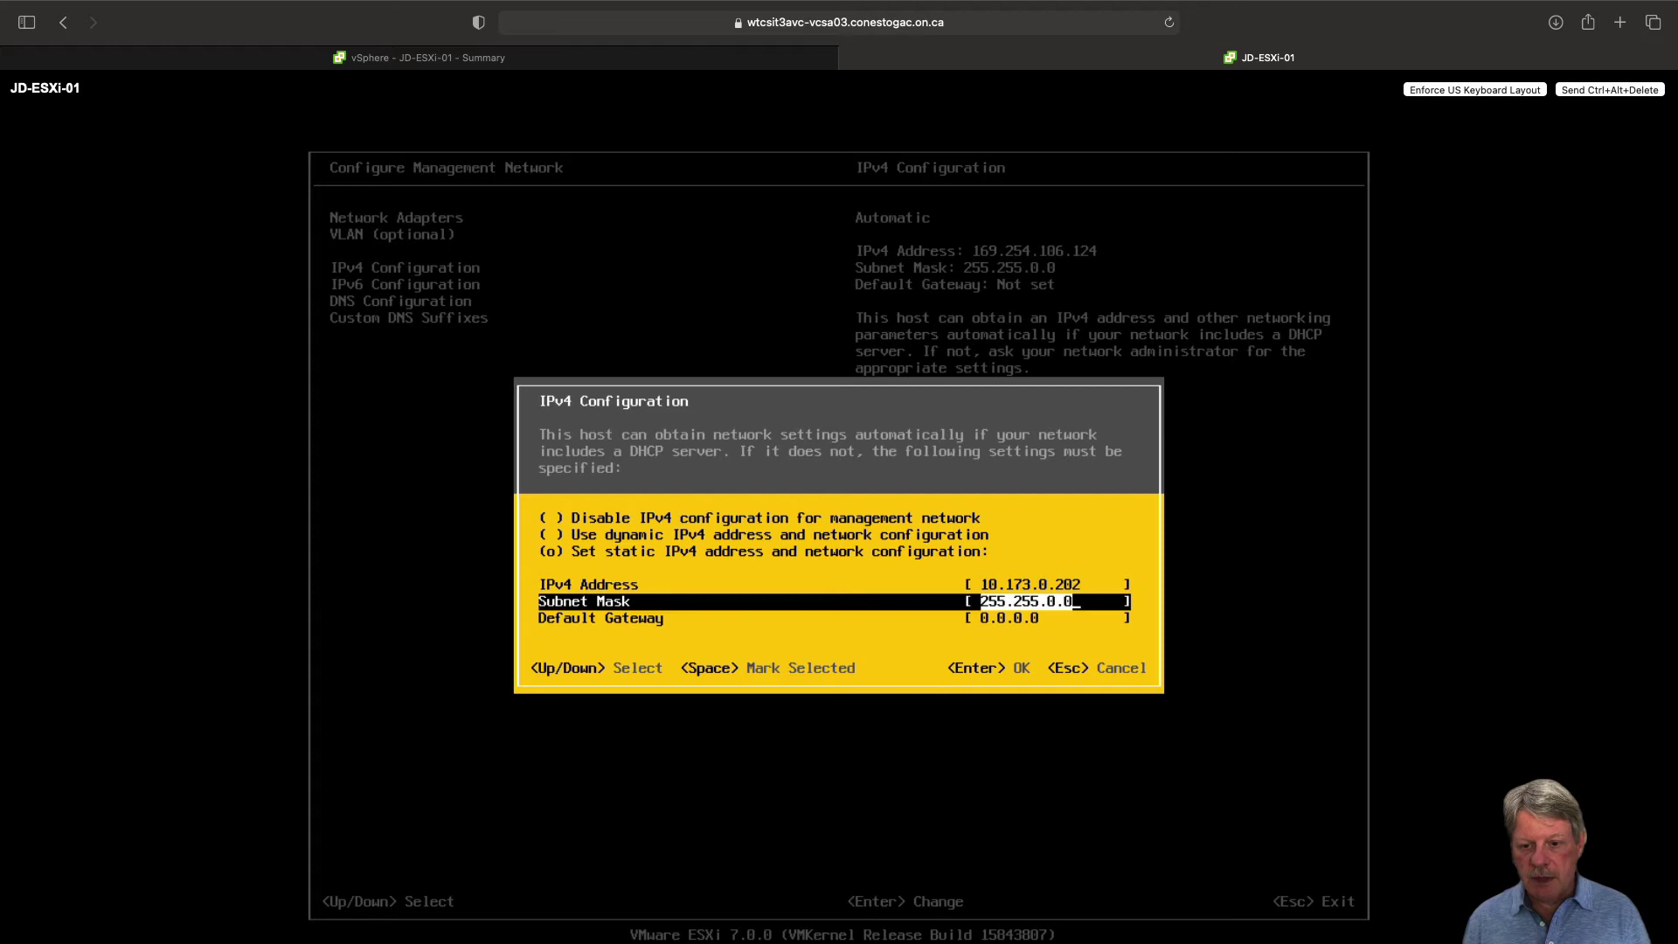
{"action": "key", "text": "Left"}
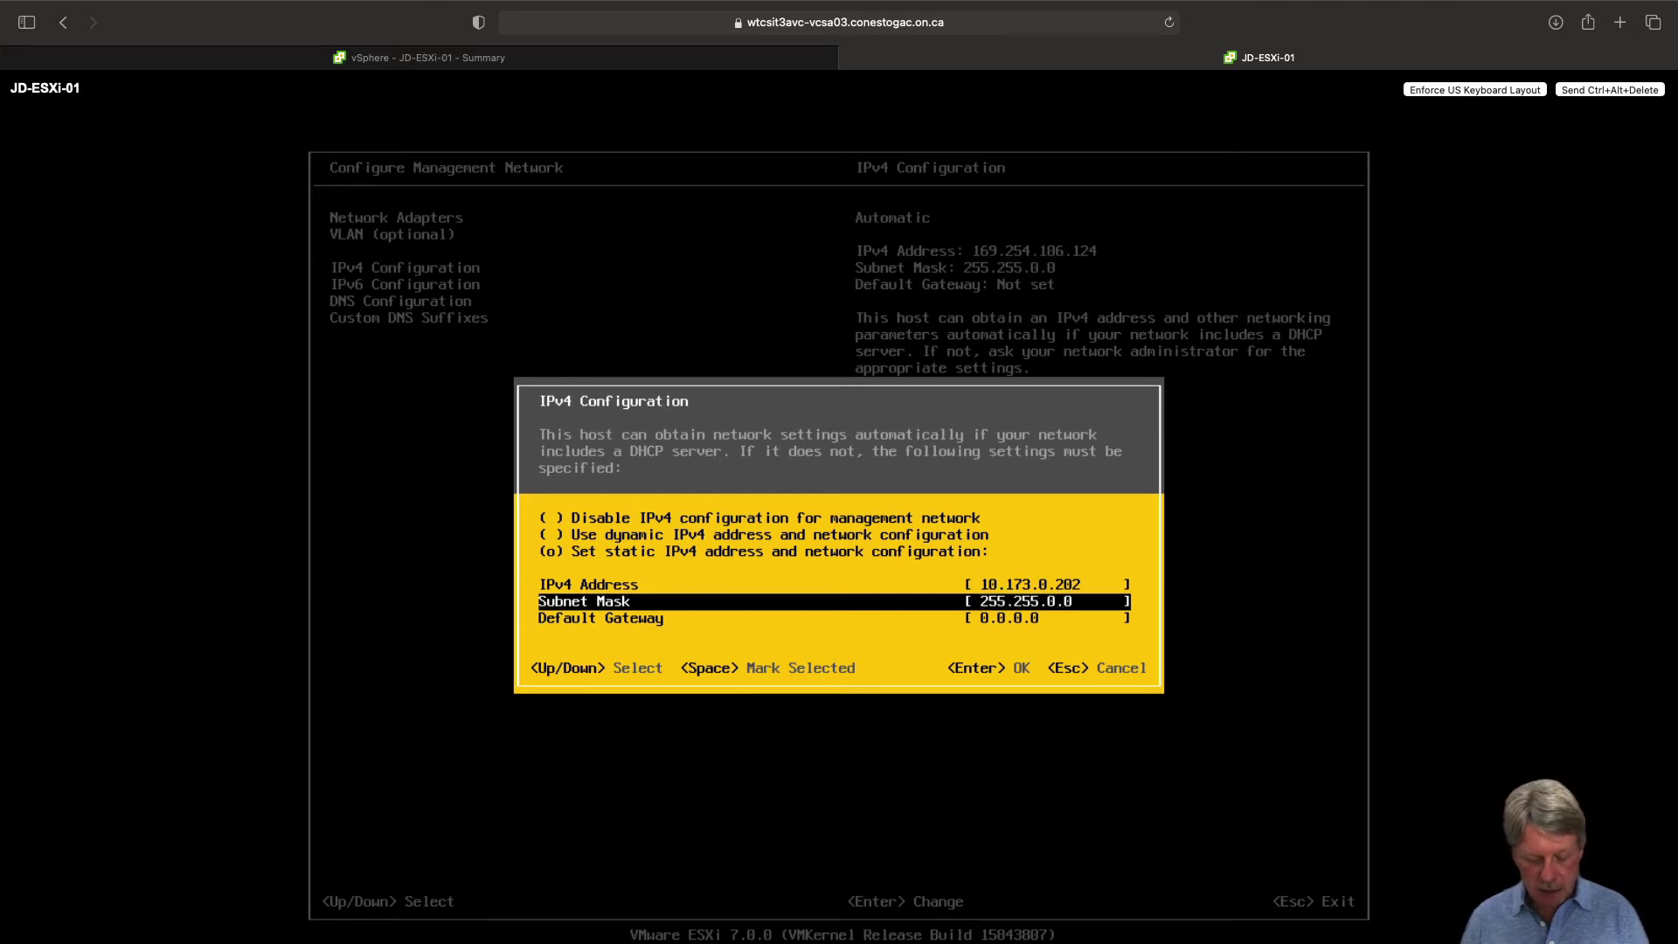
{"action": "key", "text": "BackSpace"}
{"action": "type", "text": "255."}
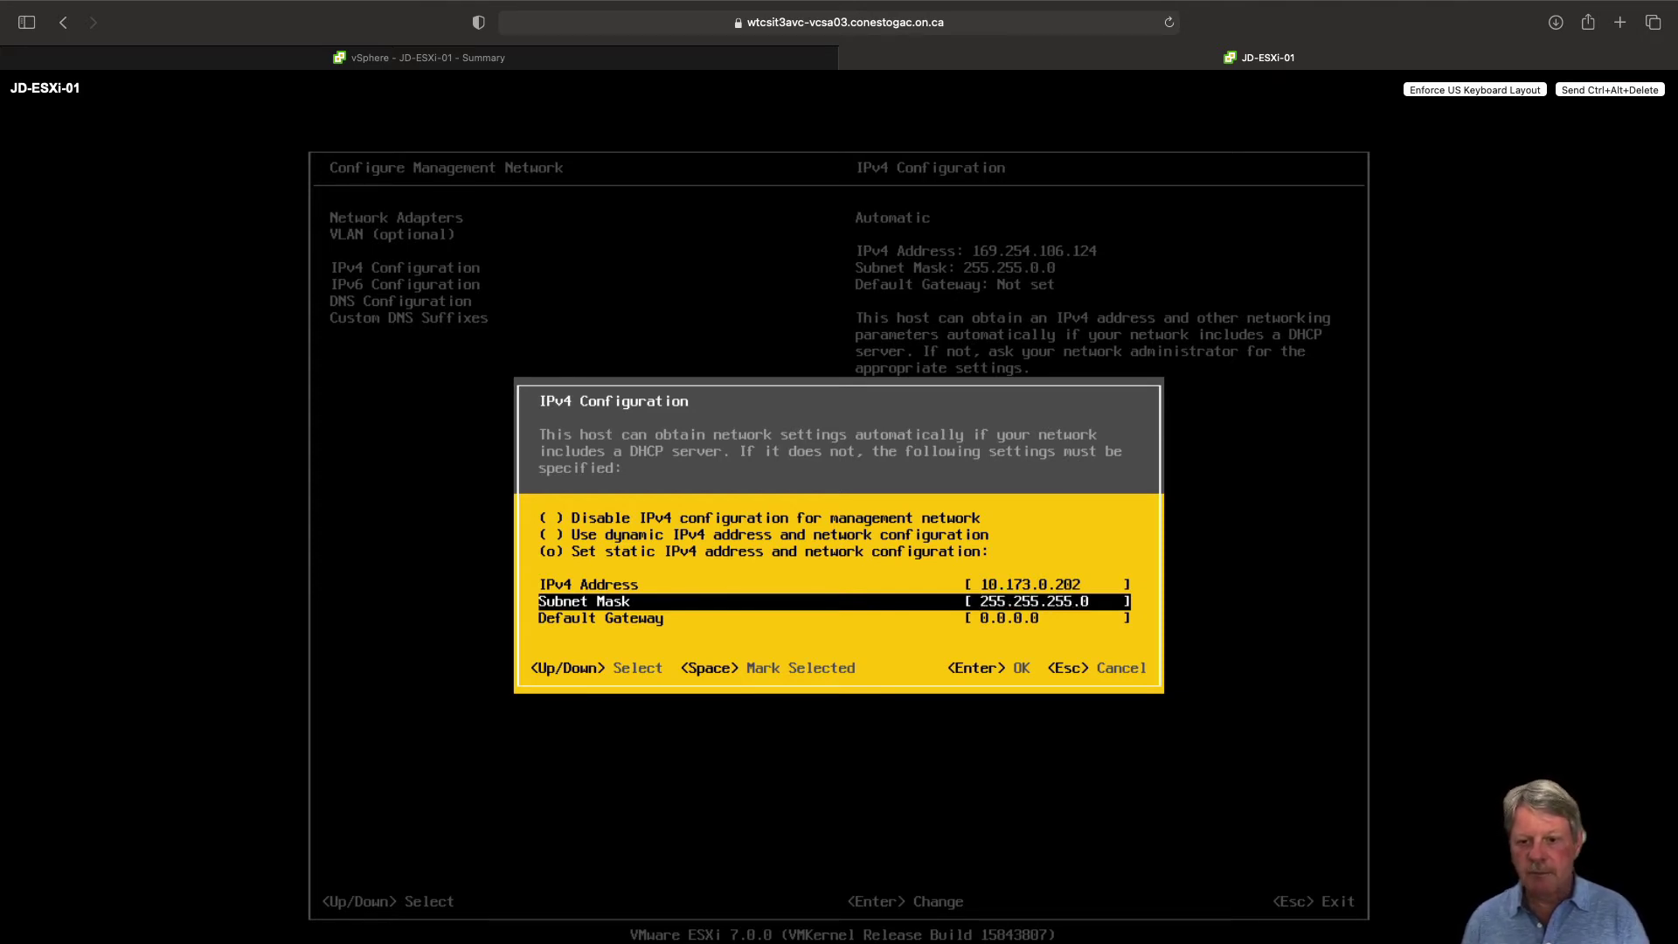
{"action": "key", "text": "Down"}
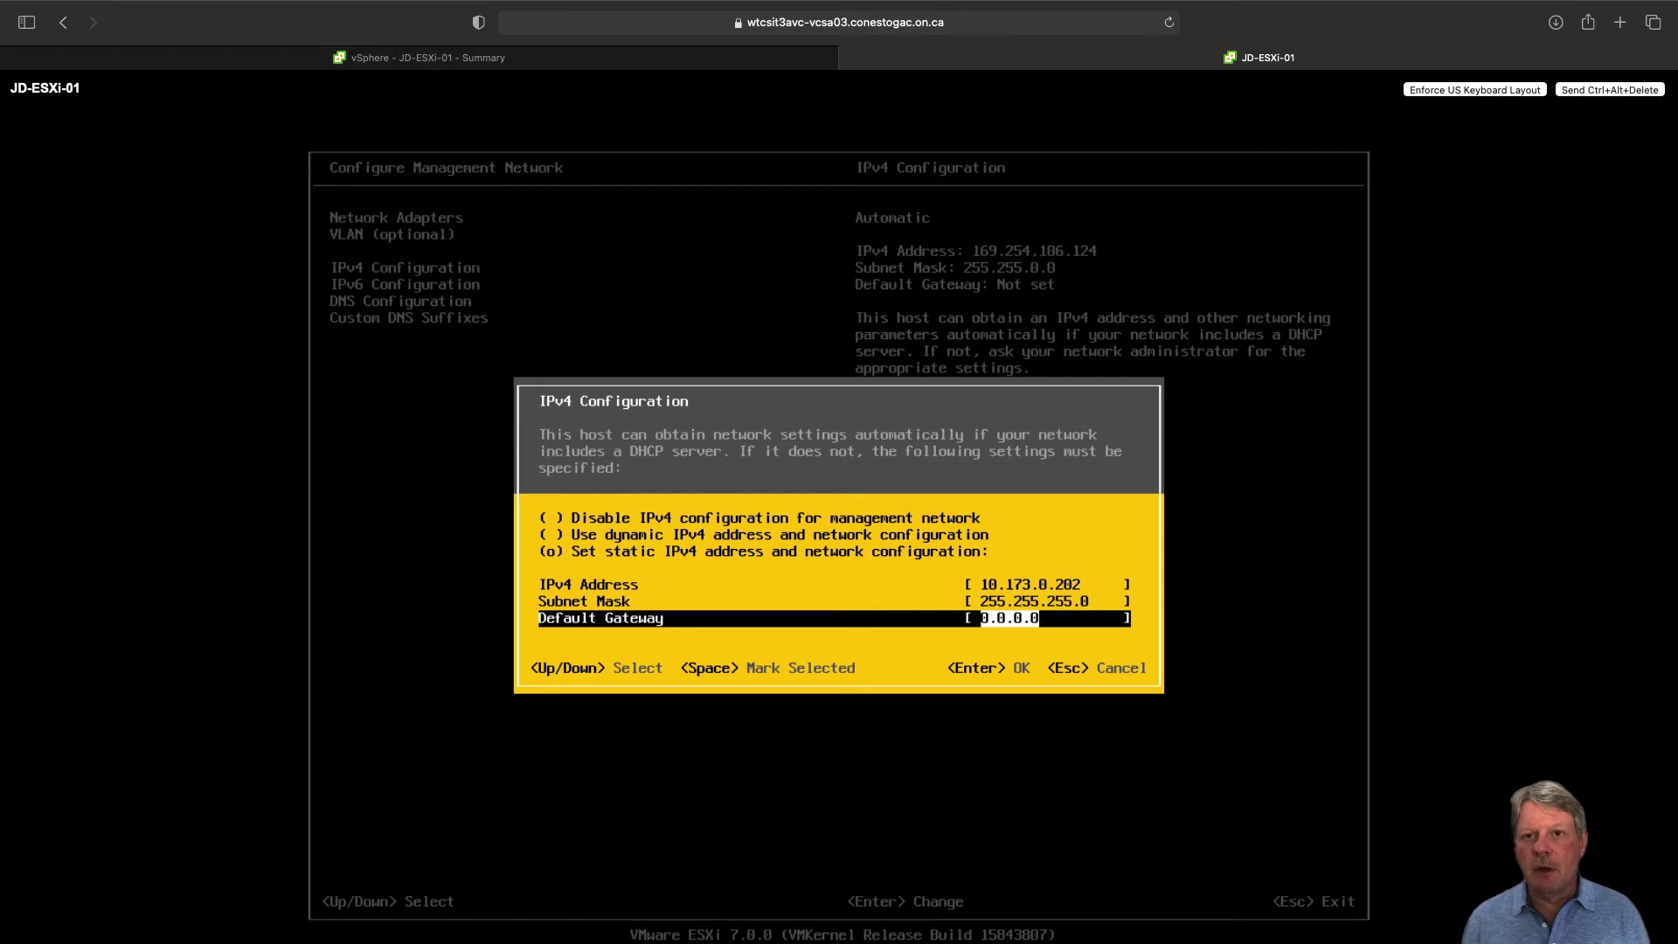
{"action": "type", "text": "1"}
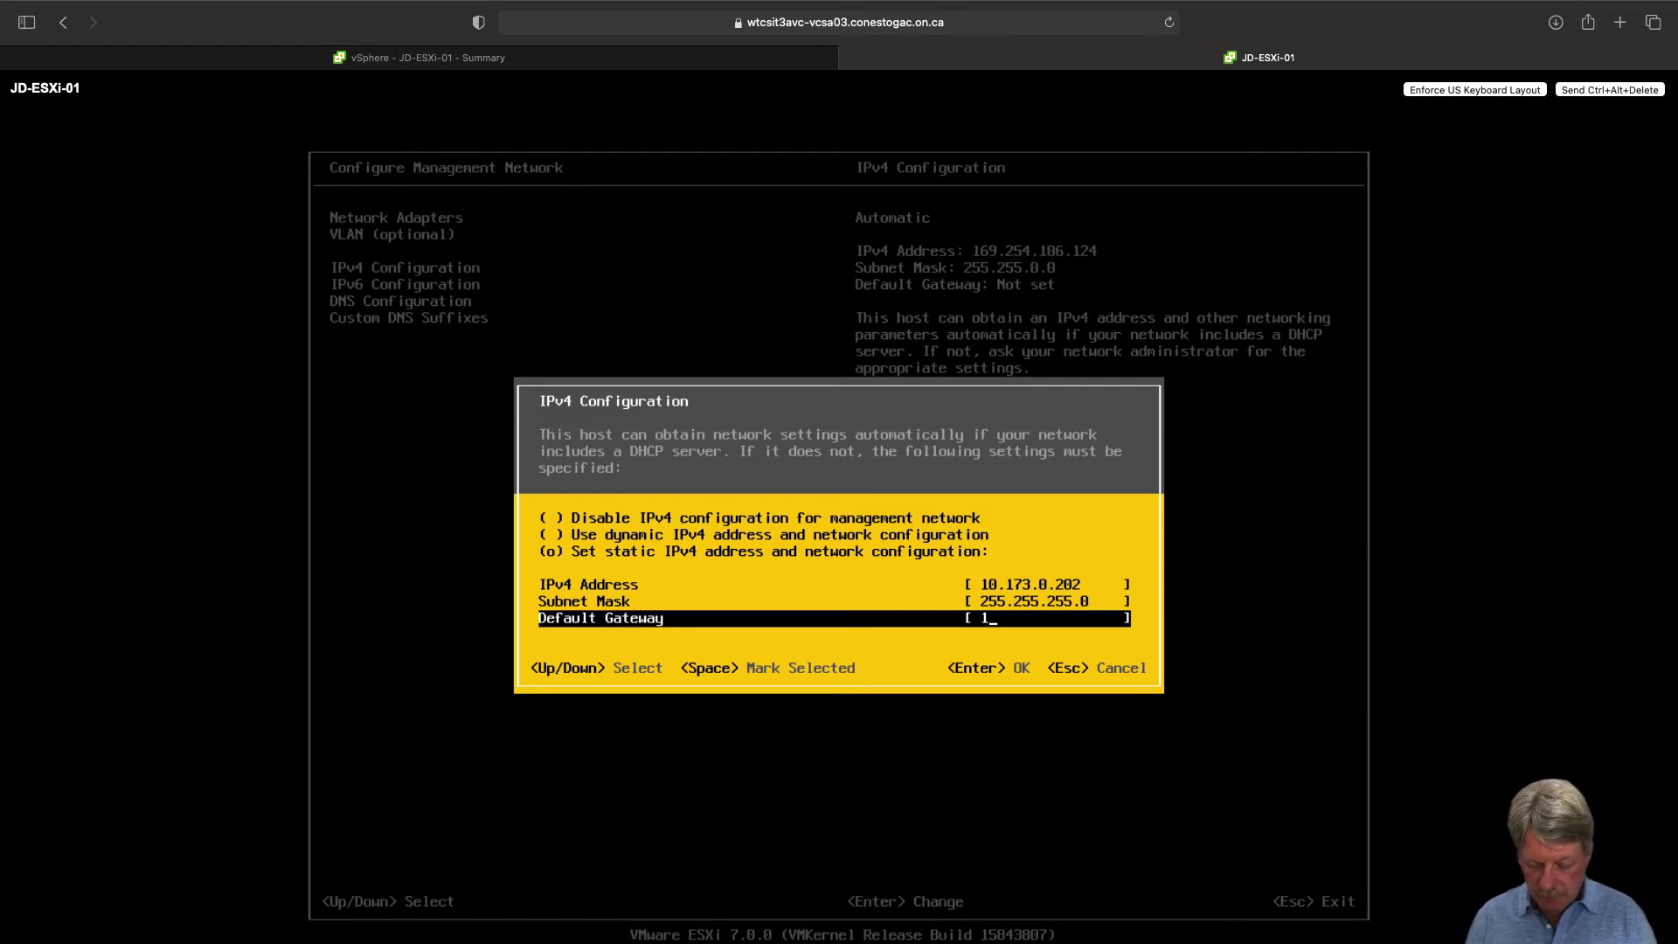
{"action": "type", "text": "0.173.0.1"}
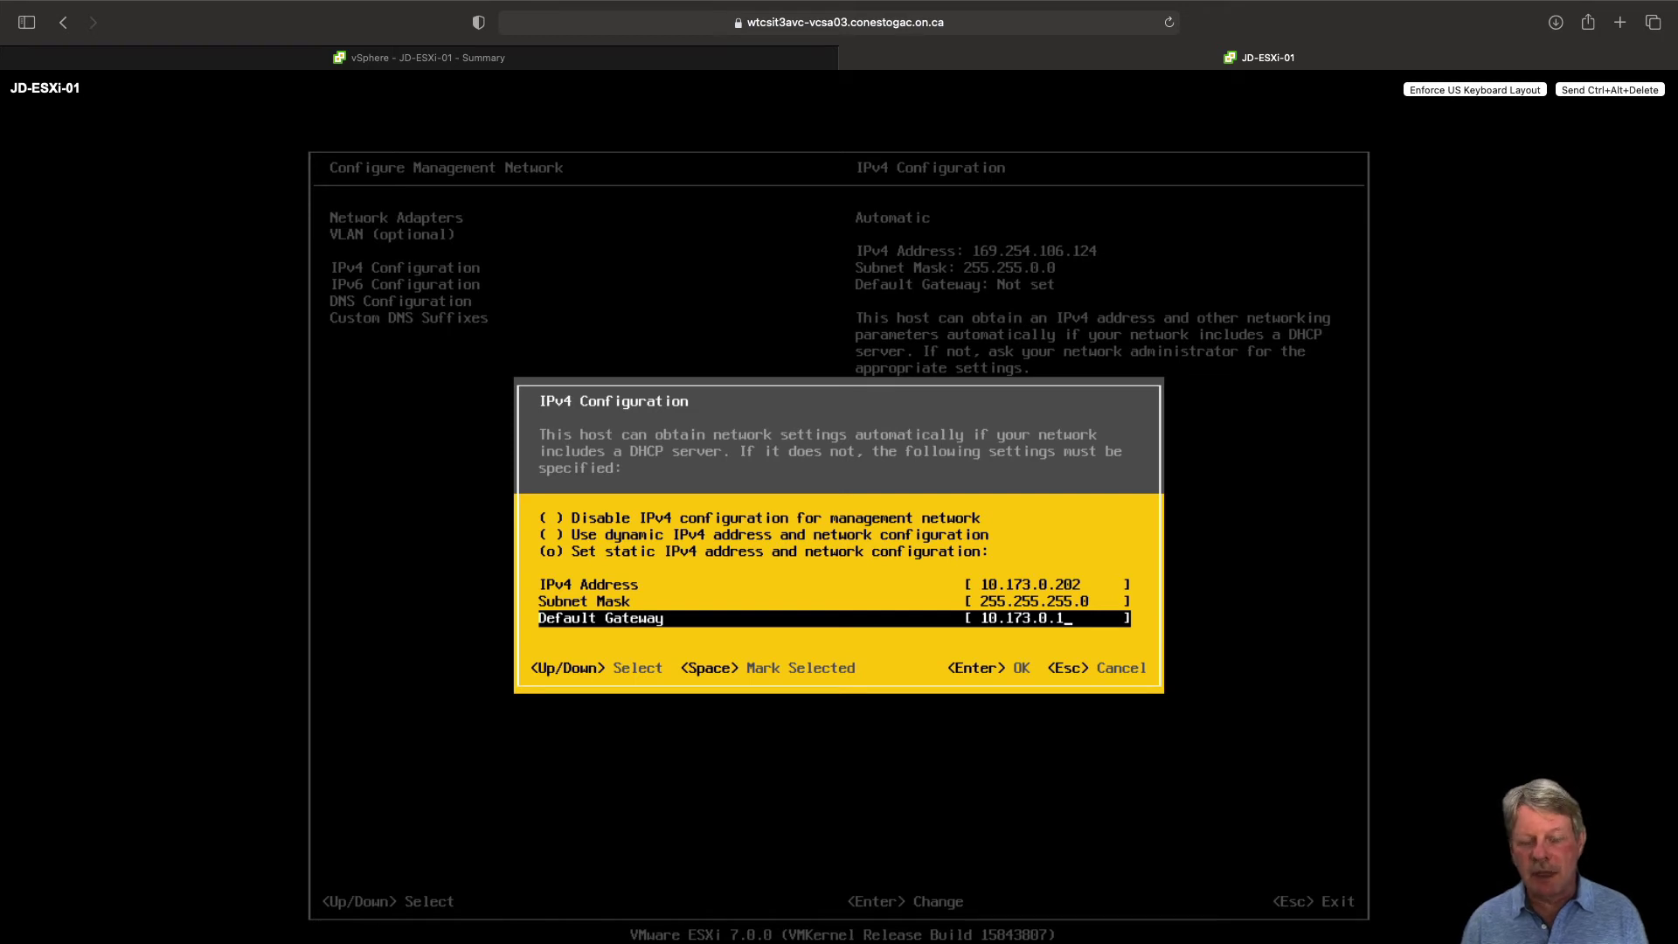
{"action": "key", "text": "Return"}
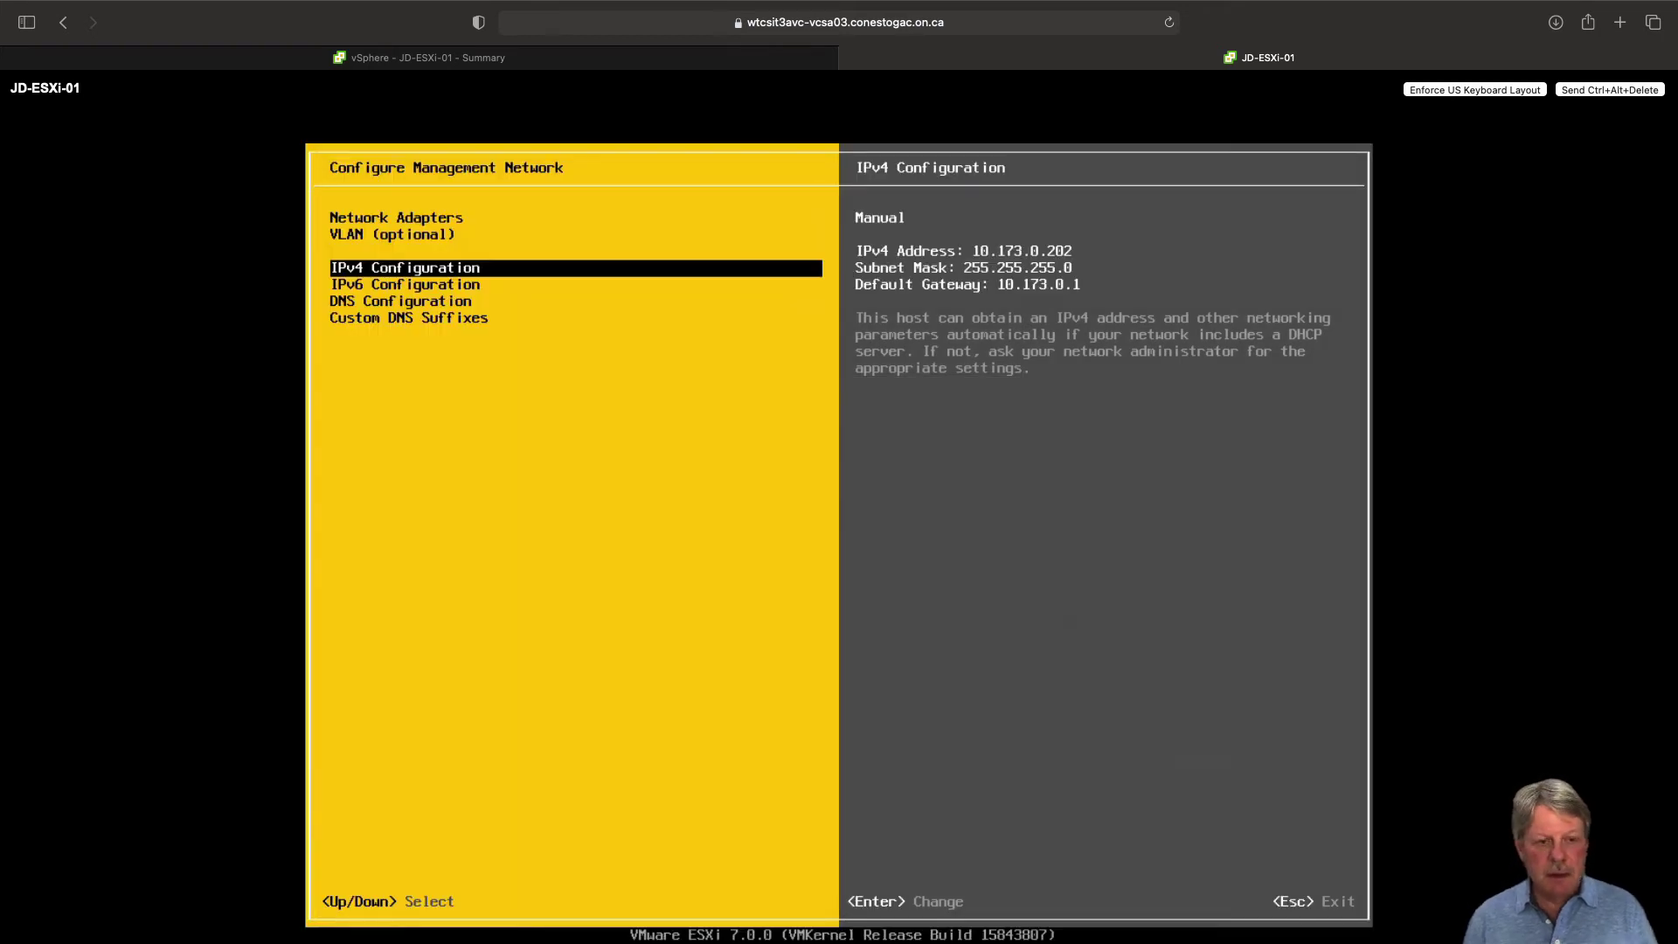
Use manual DNS with primary server 10.173.0.201 and hostname JD-ESXi-01
{"action": "key", "text": "Down"}
{"action": "key", "text": "Down"}
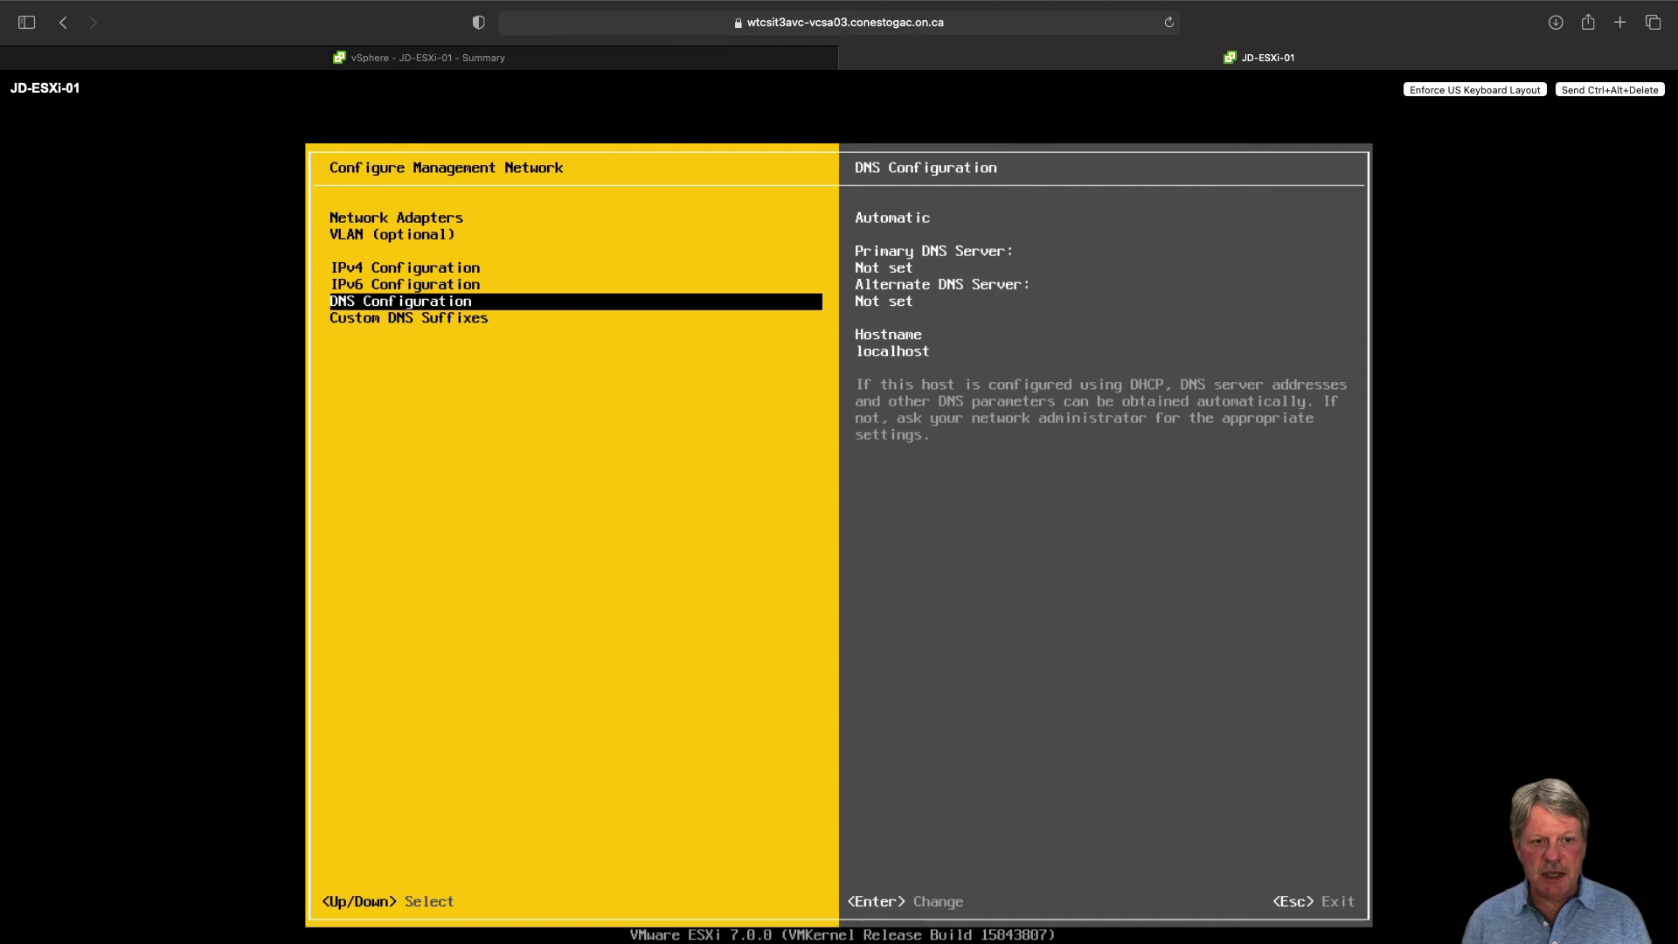
{"action": "key", "text": "Return"}
{"action": "key", "text": "Down"}
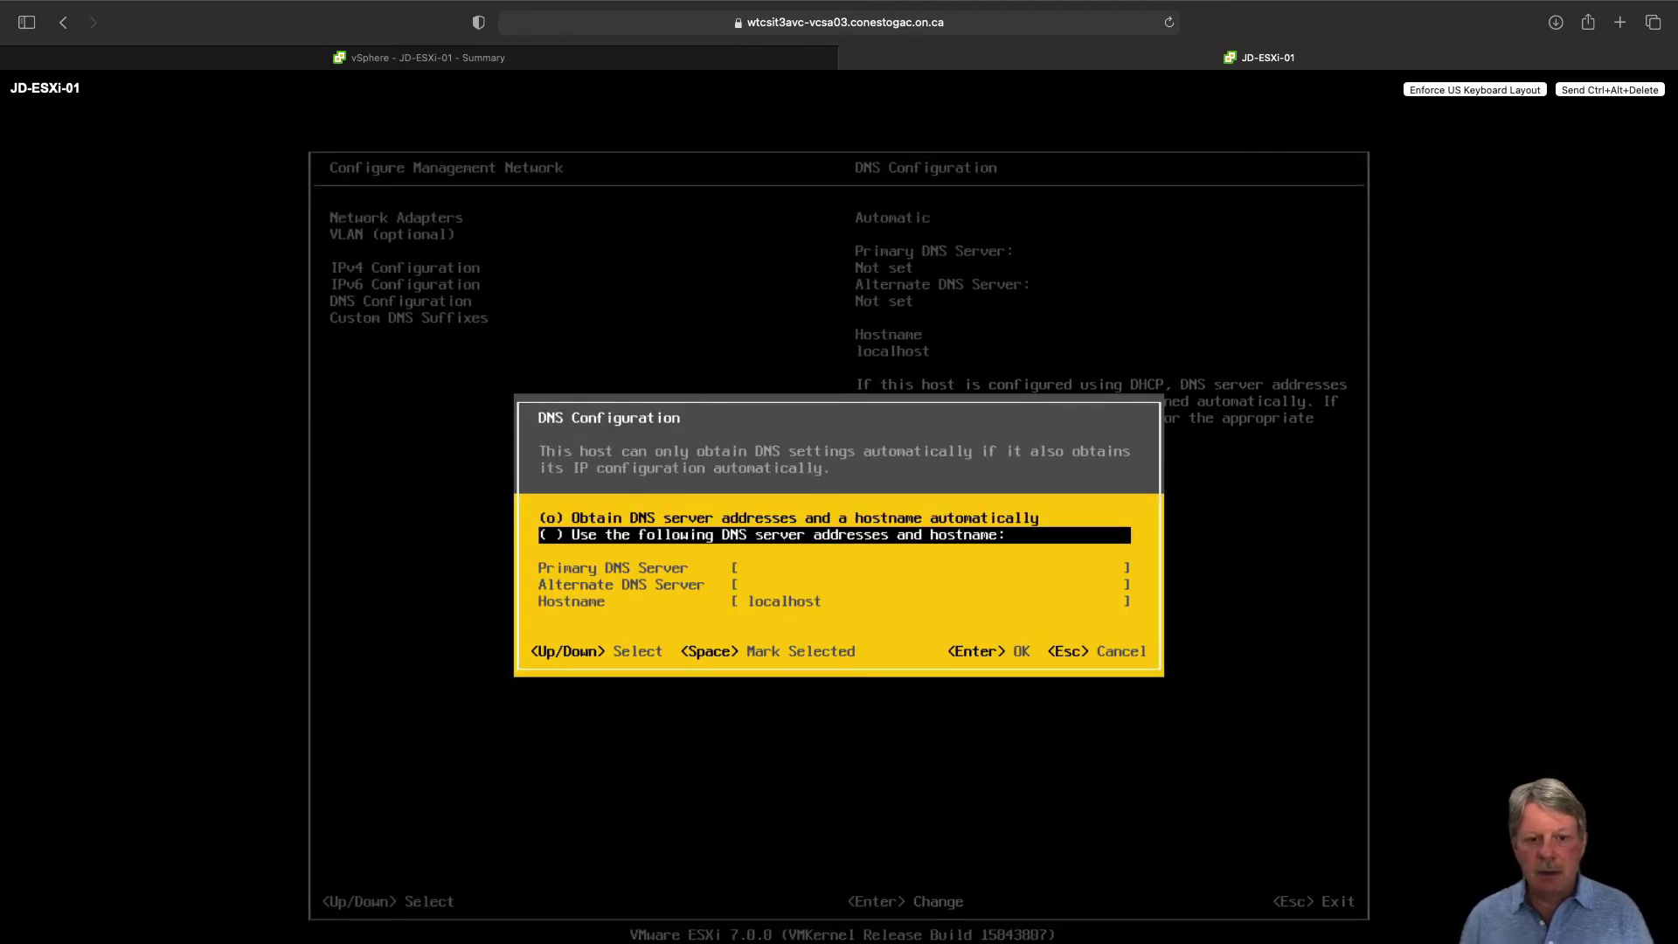
{"action": "key", "text": "space"}
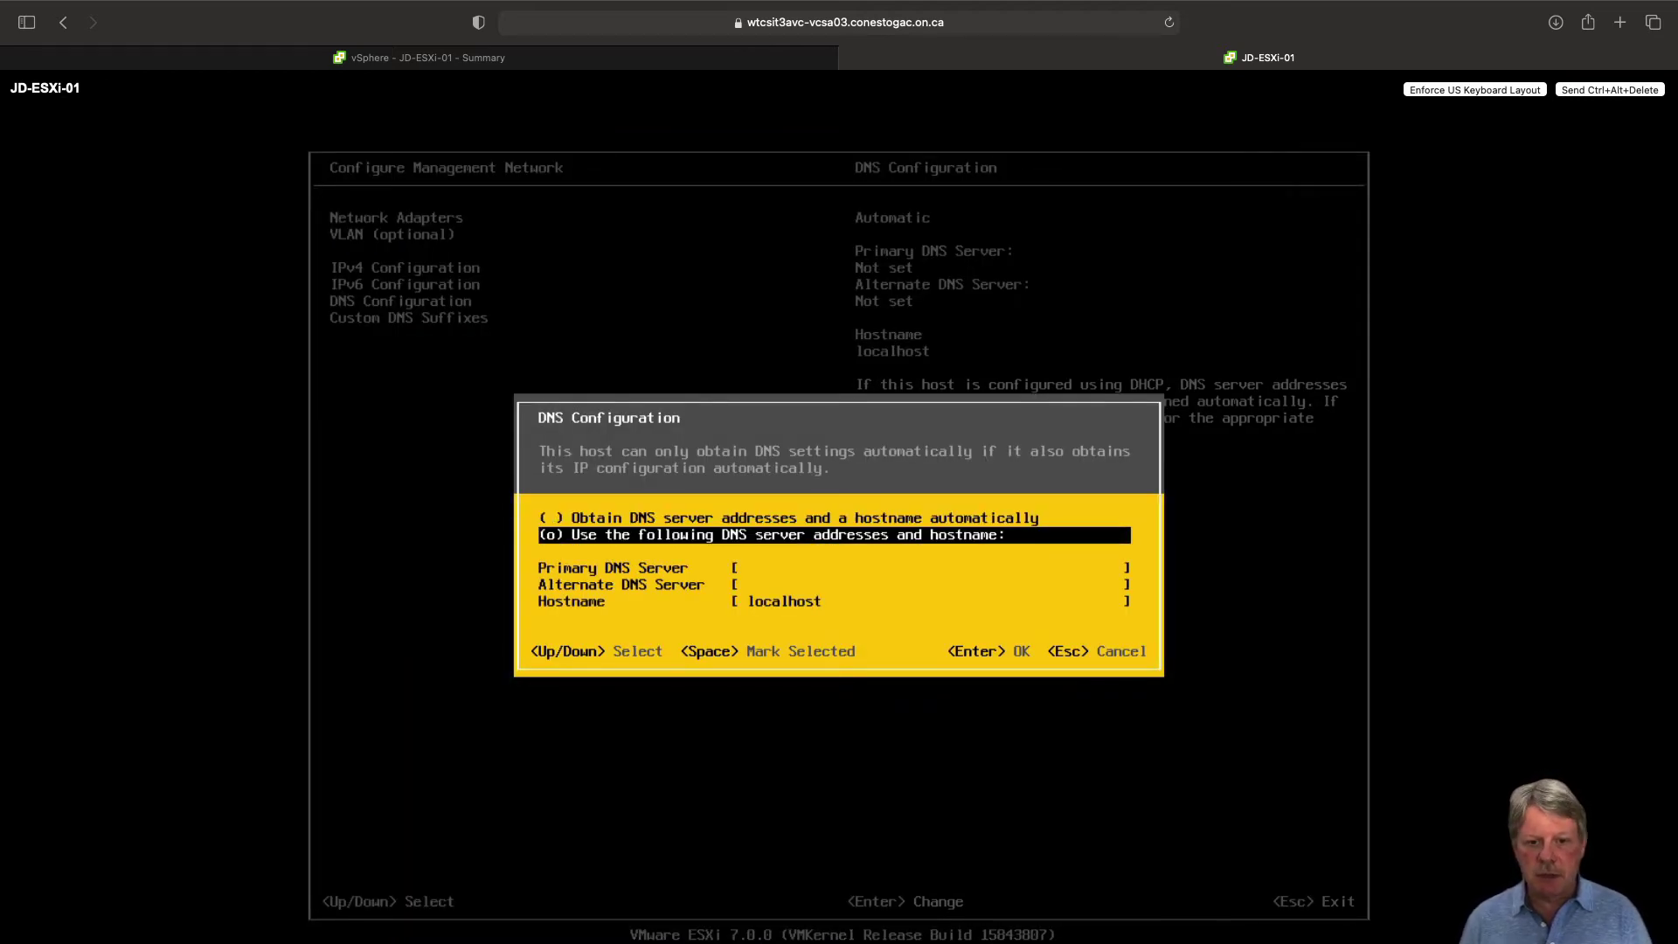
{"action": "key", "text": "Down"}
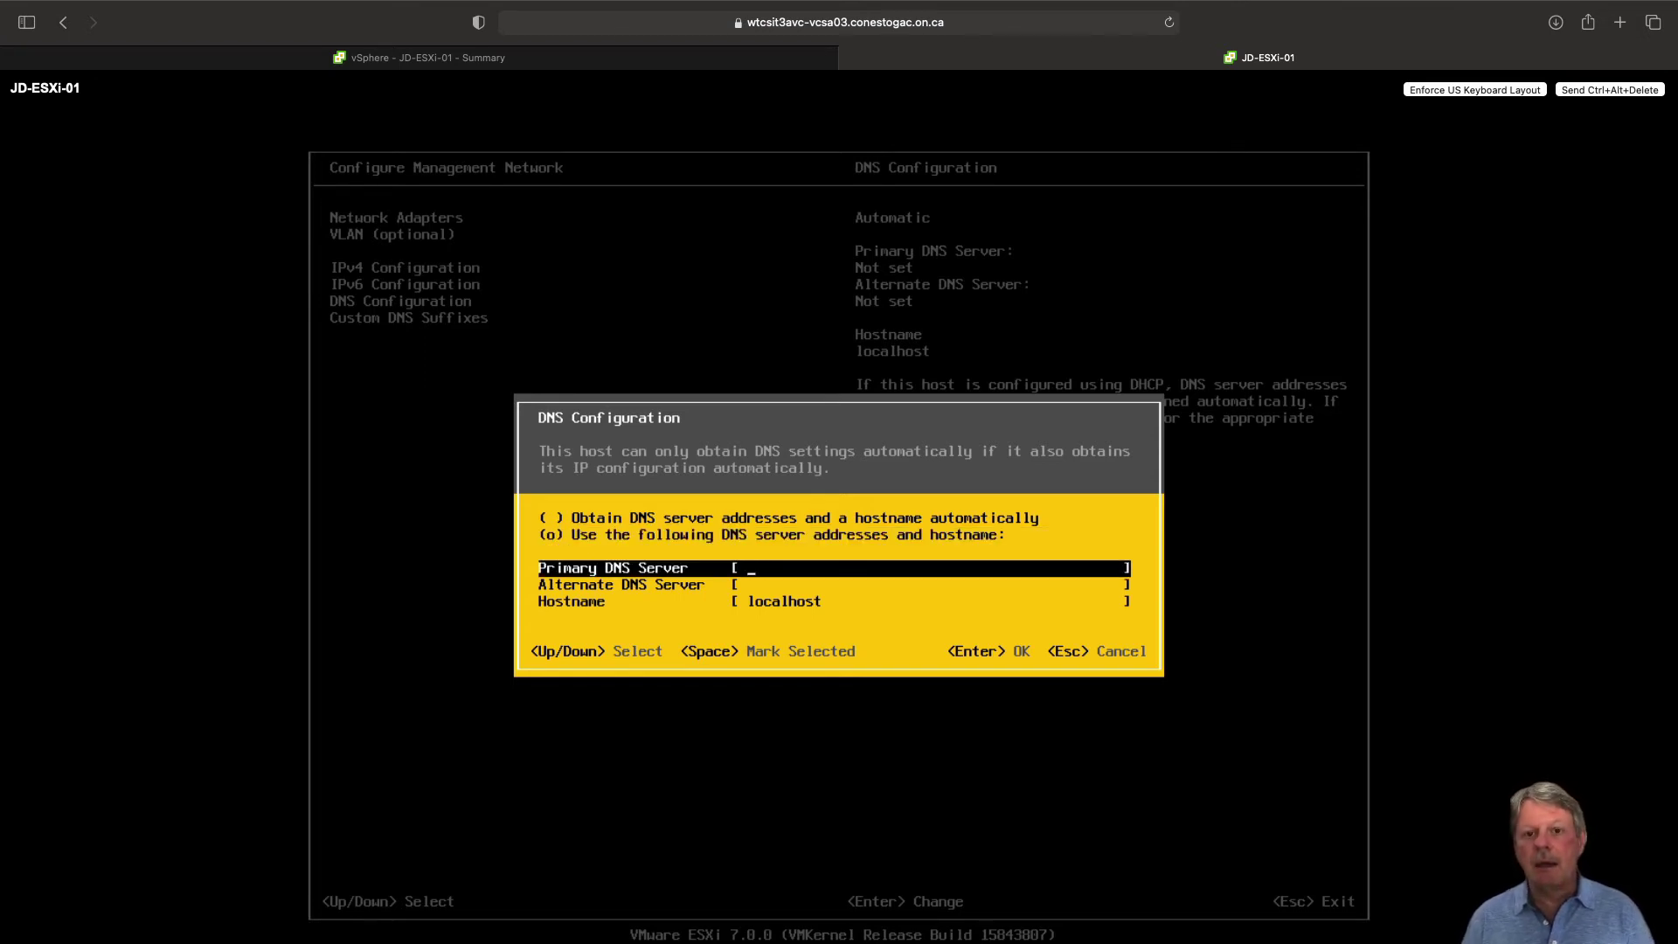
{"action": "type", "text": "10.1"}
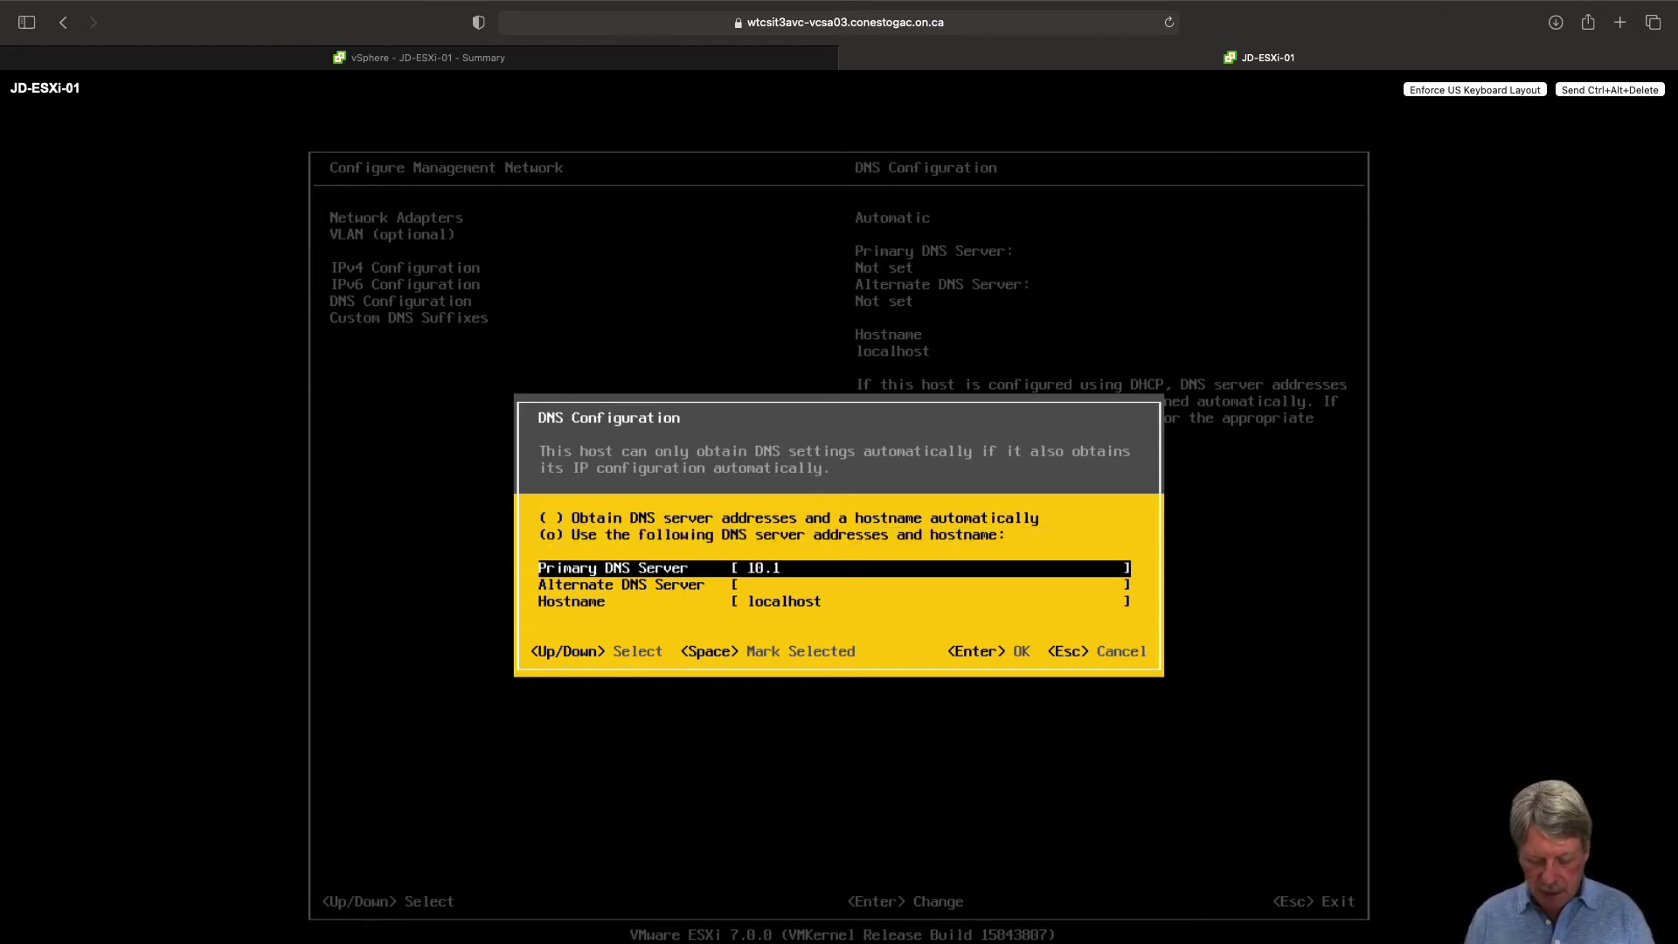
{"action": "type", "text": "73.0.201"}
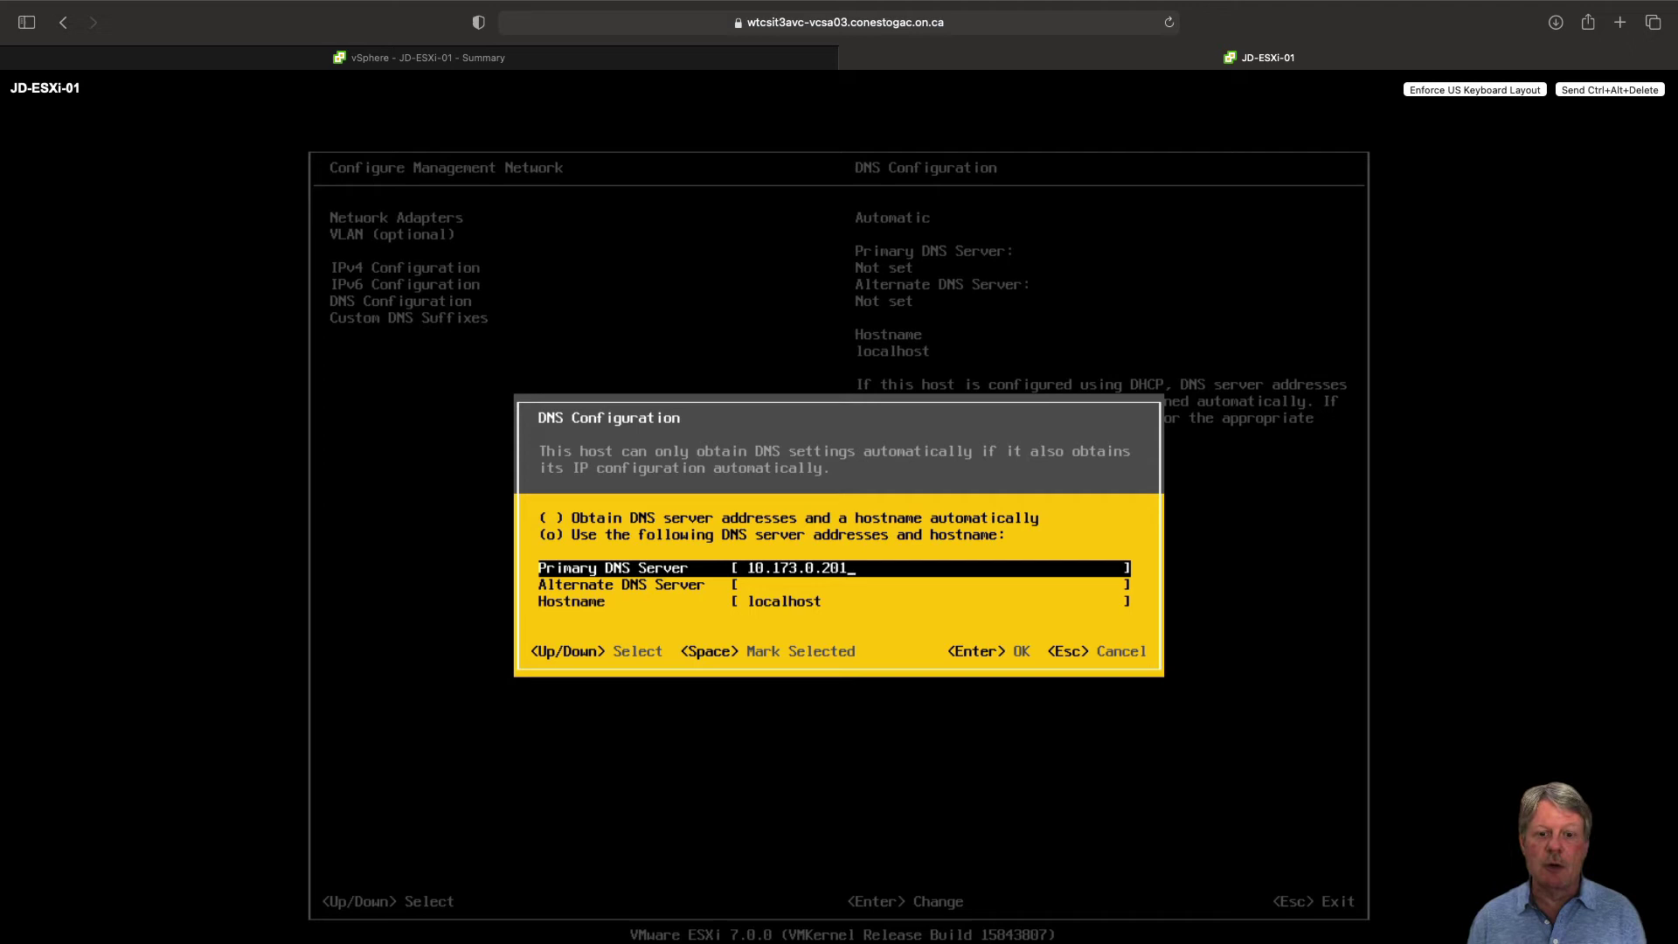
{"action": "key", "text": "Down"}
{"action": "key", "text": "Down"}
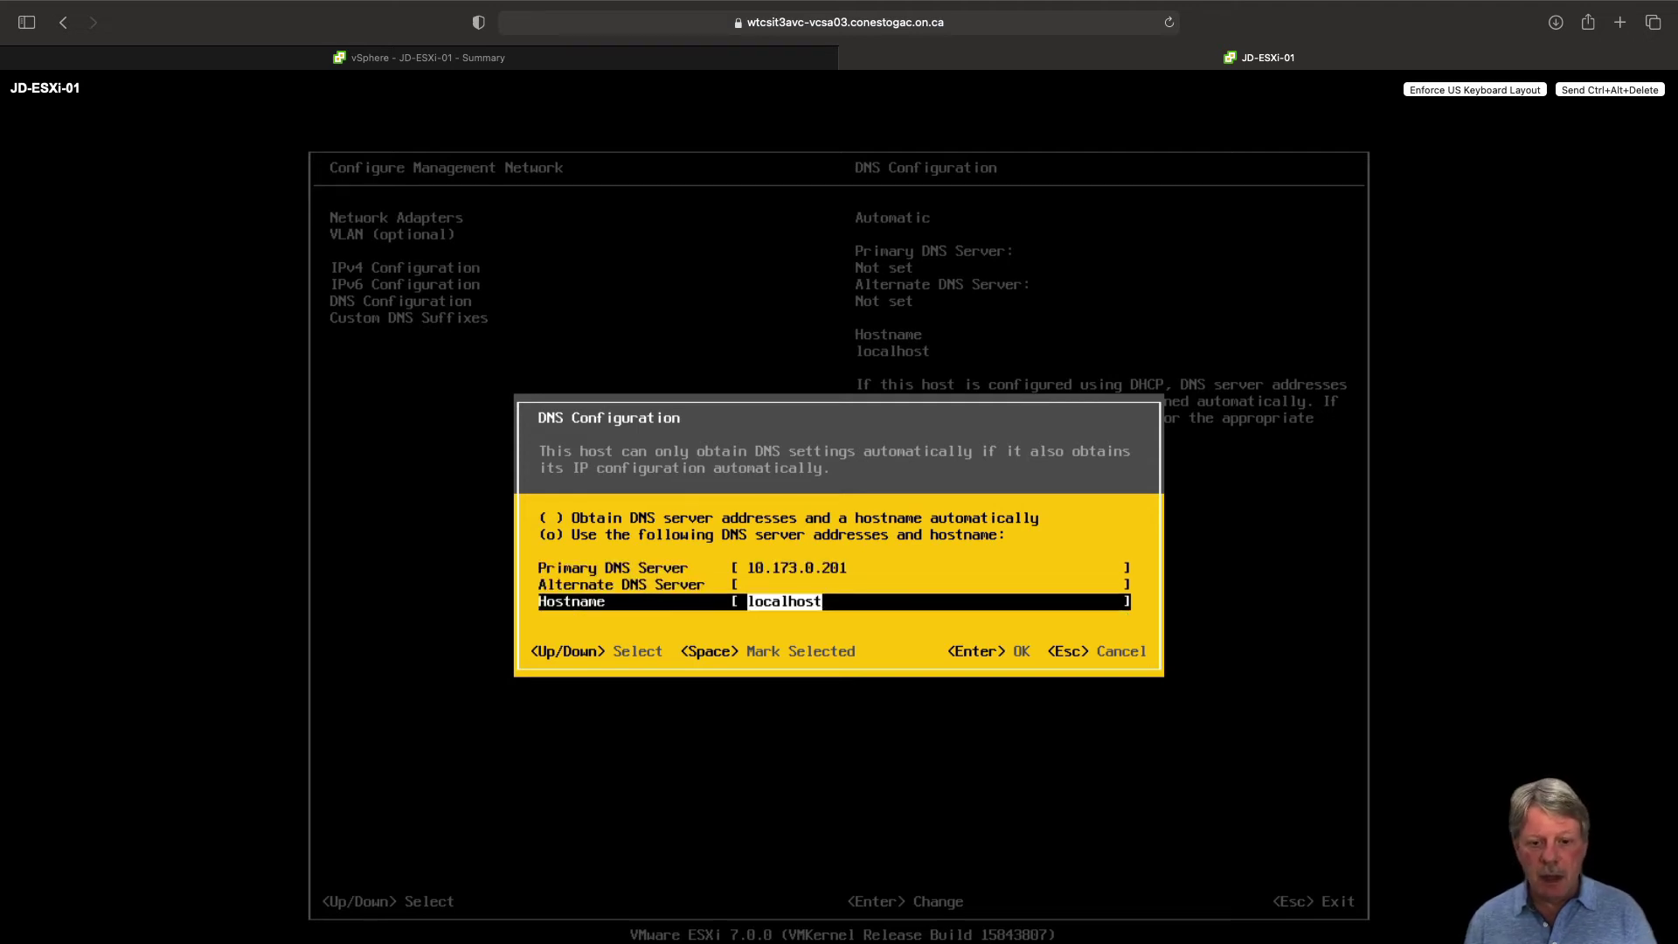
{"action": "type", "text": "J"}
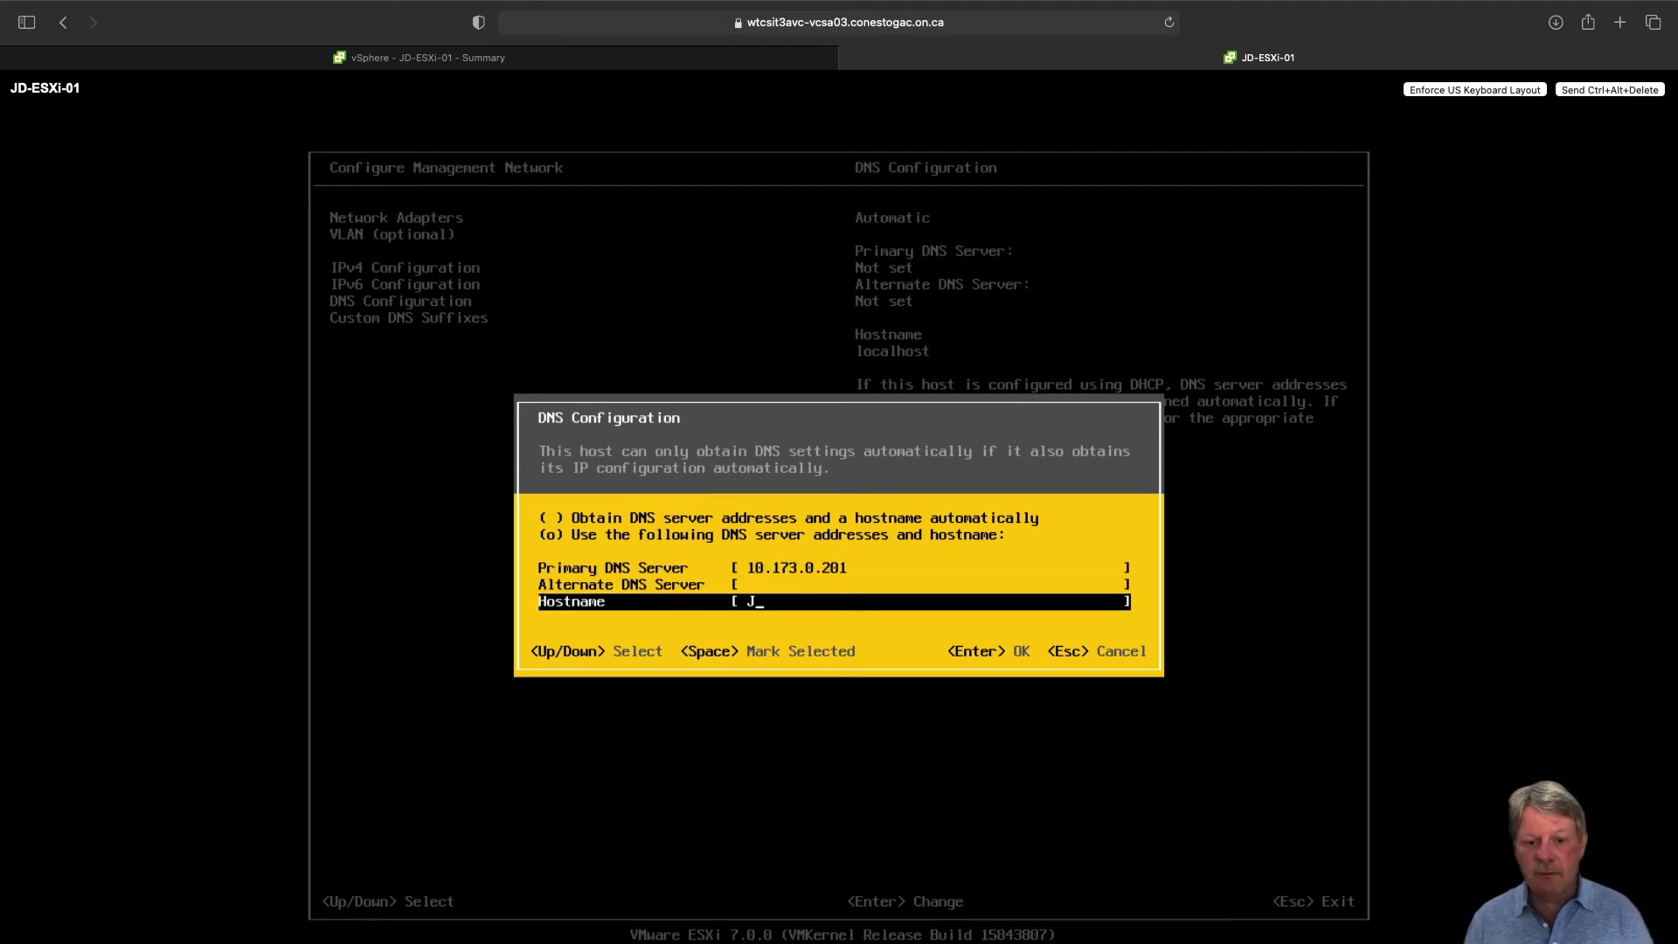
{"action": "type", "text": "D-ESX"}
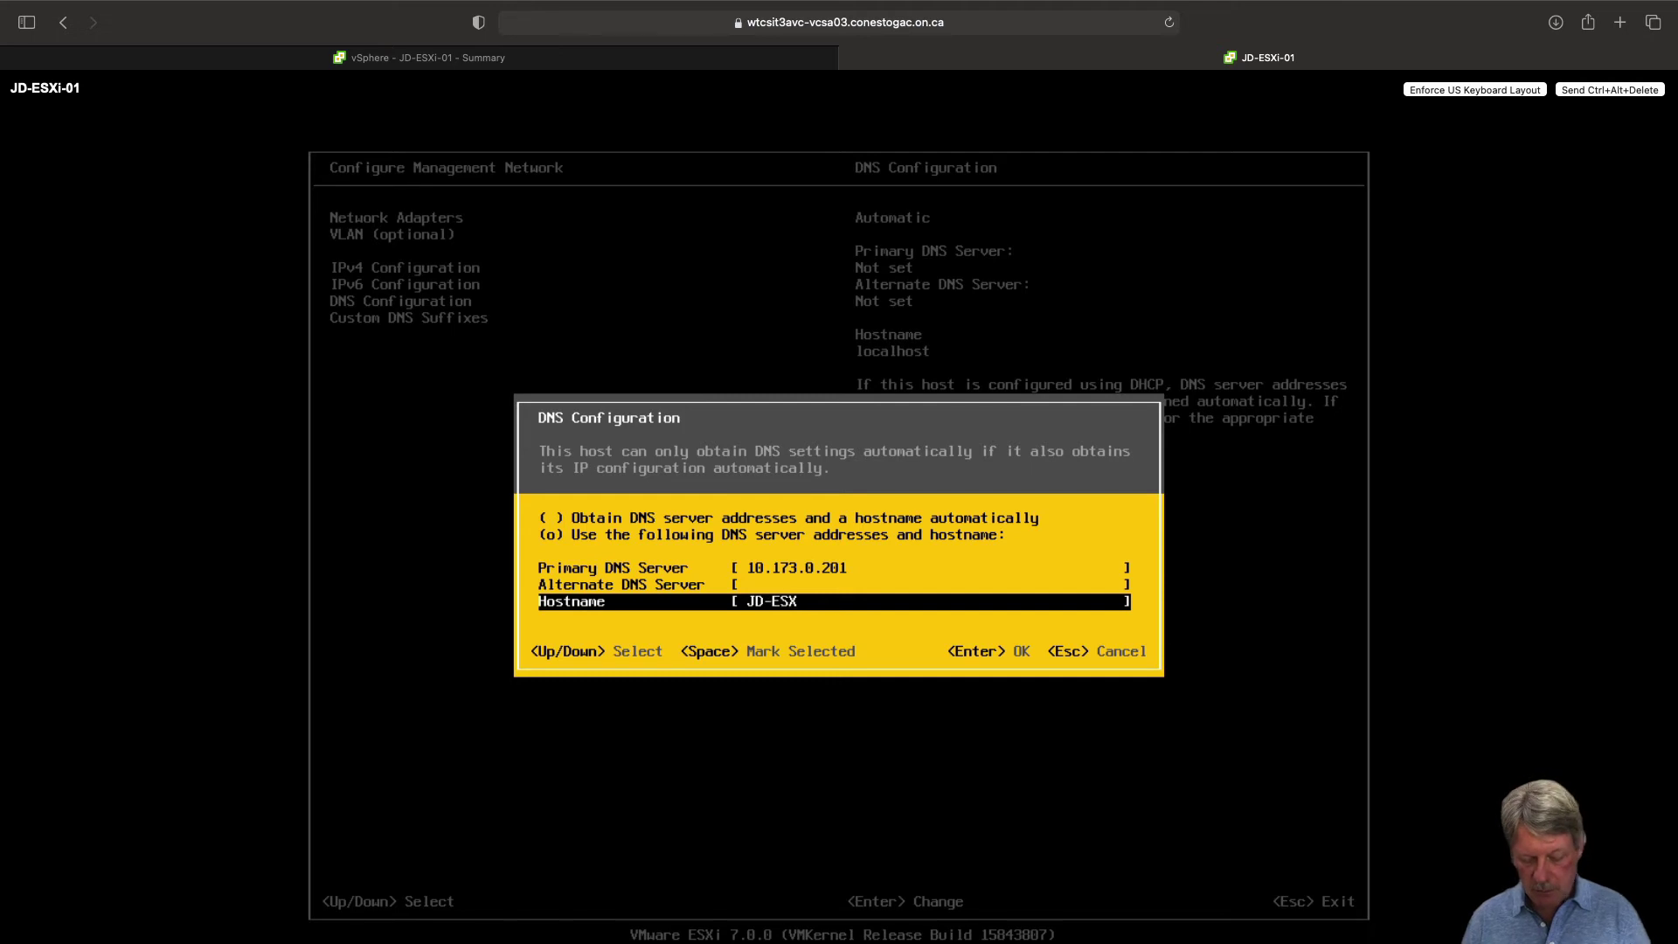
{"action": "type", "text": "i-01"}
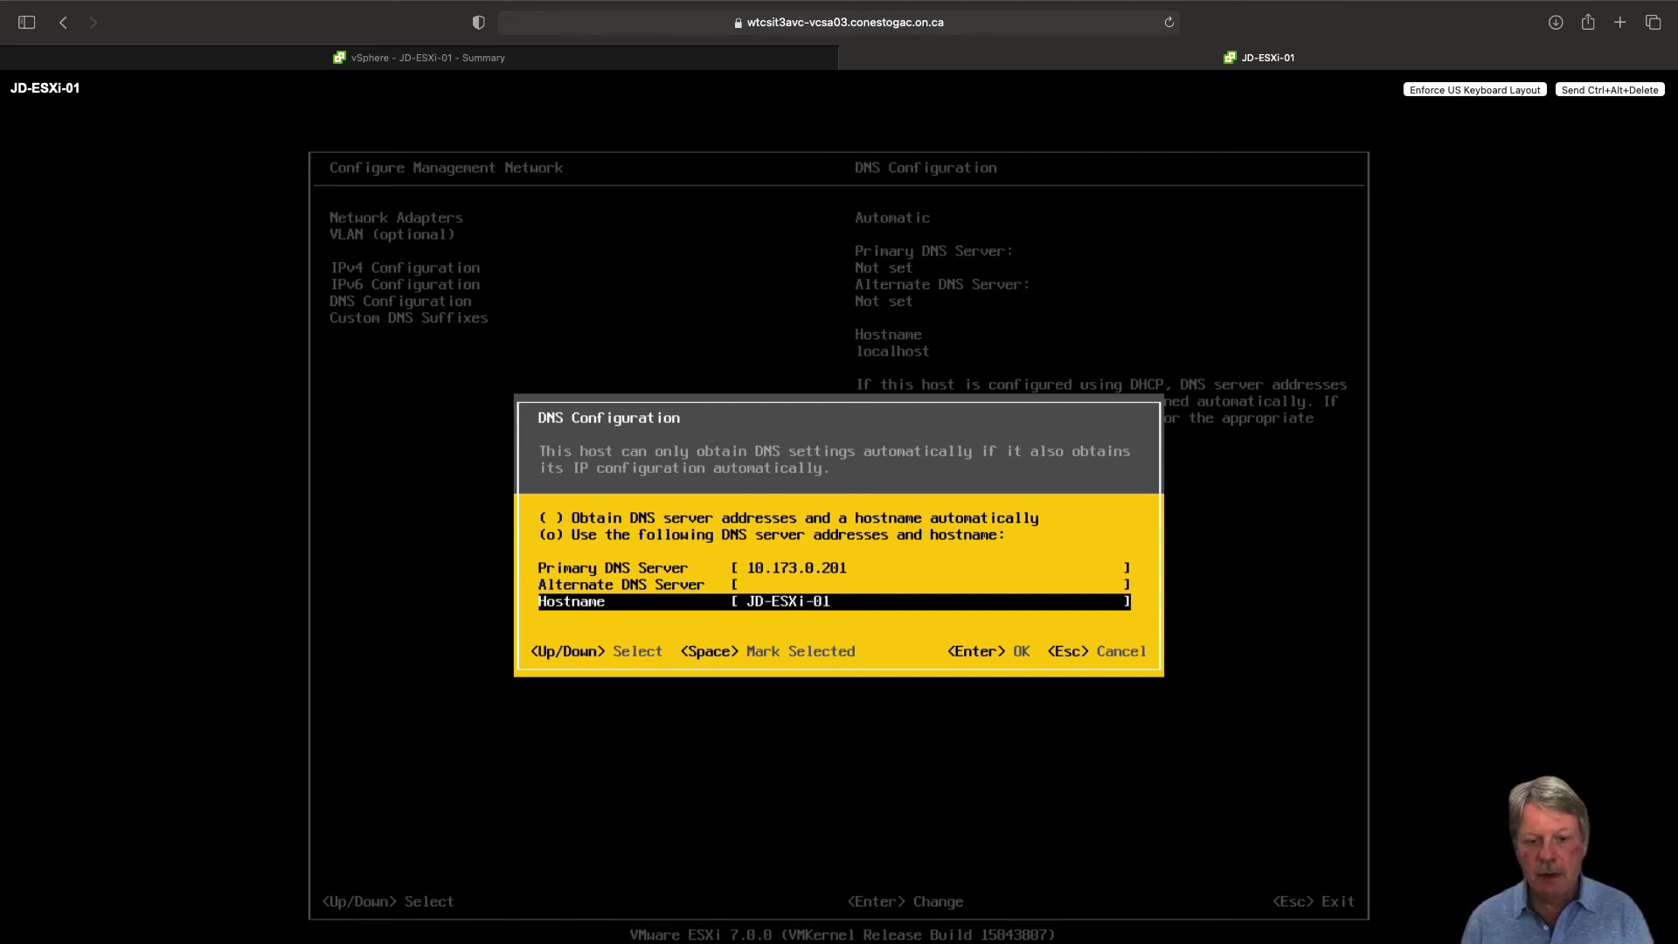
{"action": "key", "text": "Return"}
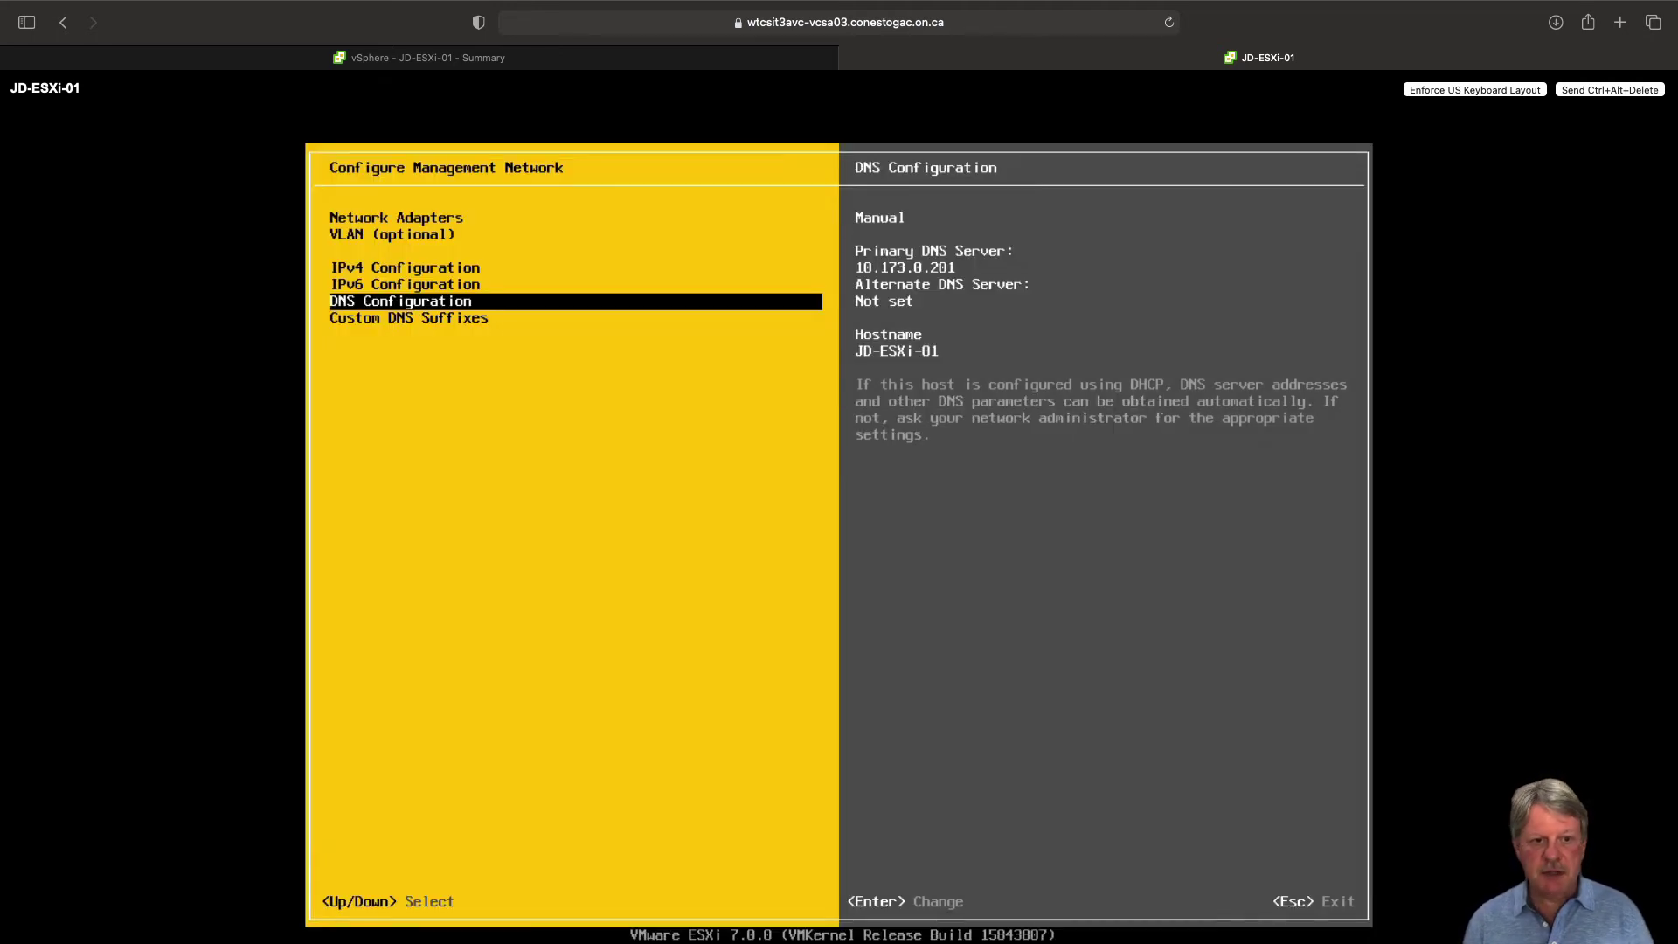
Add custom DNS suffix vclass.local and exit to the apply-changes prompt
{"action": "key", "text": "Down"}
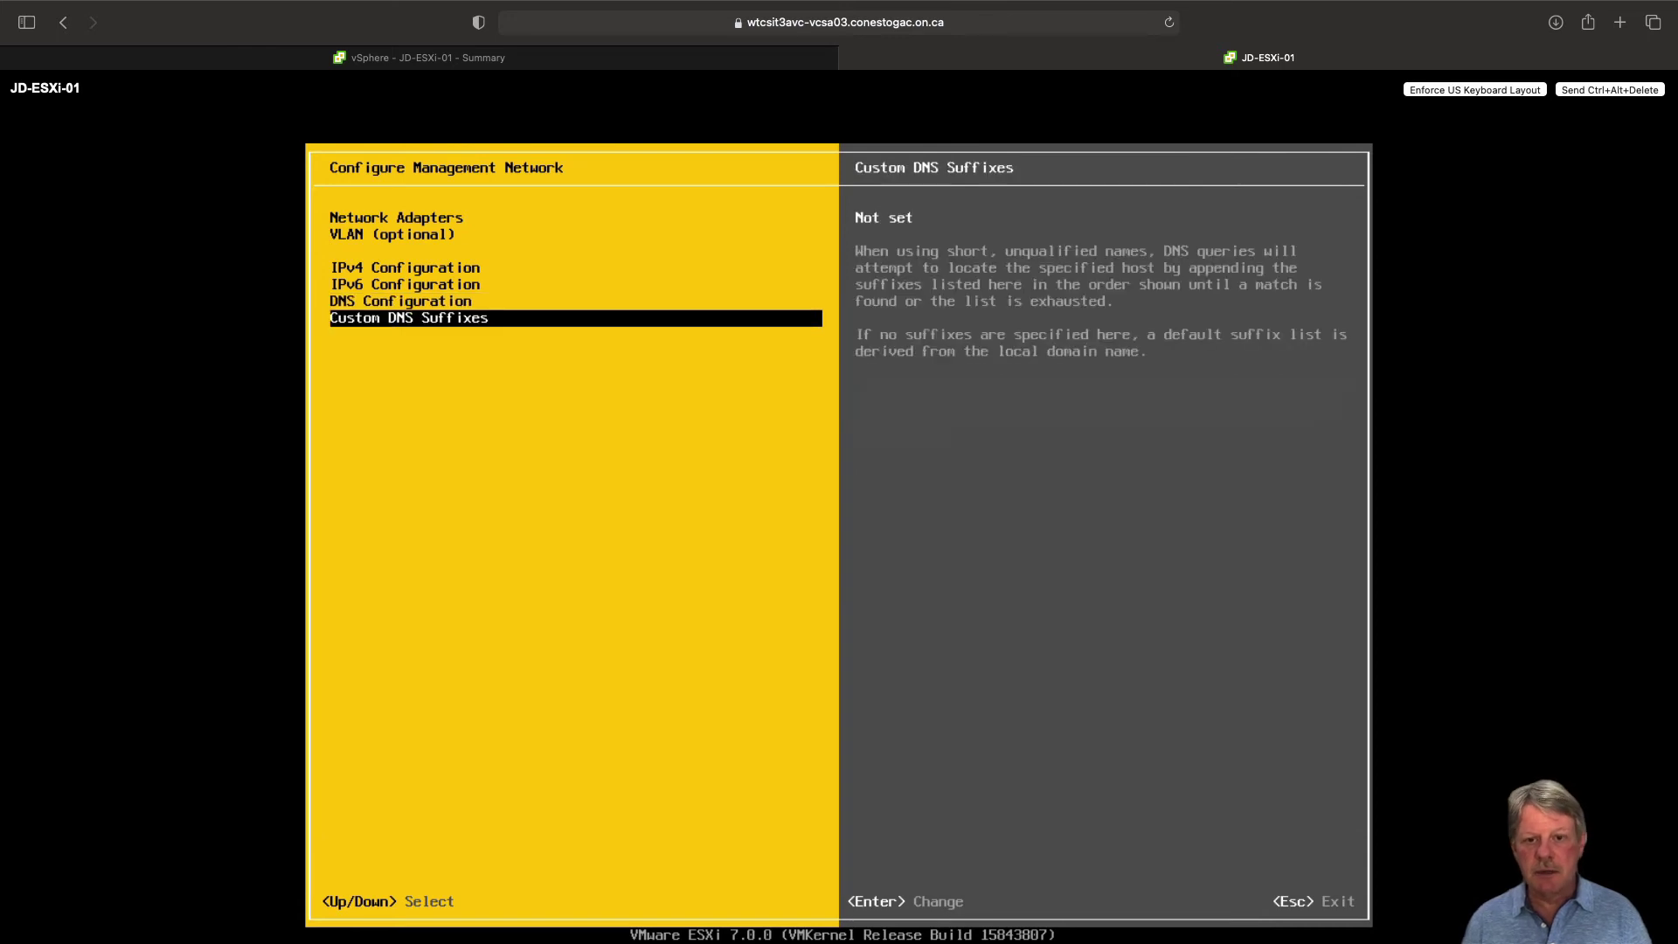
{"action": "key", "text": "Return"}
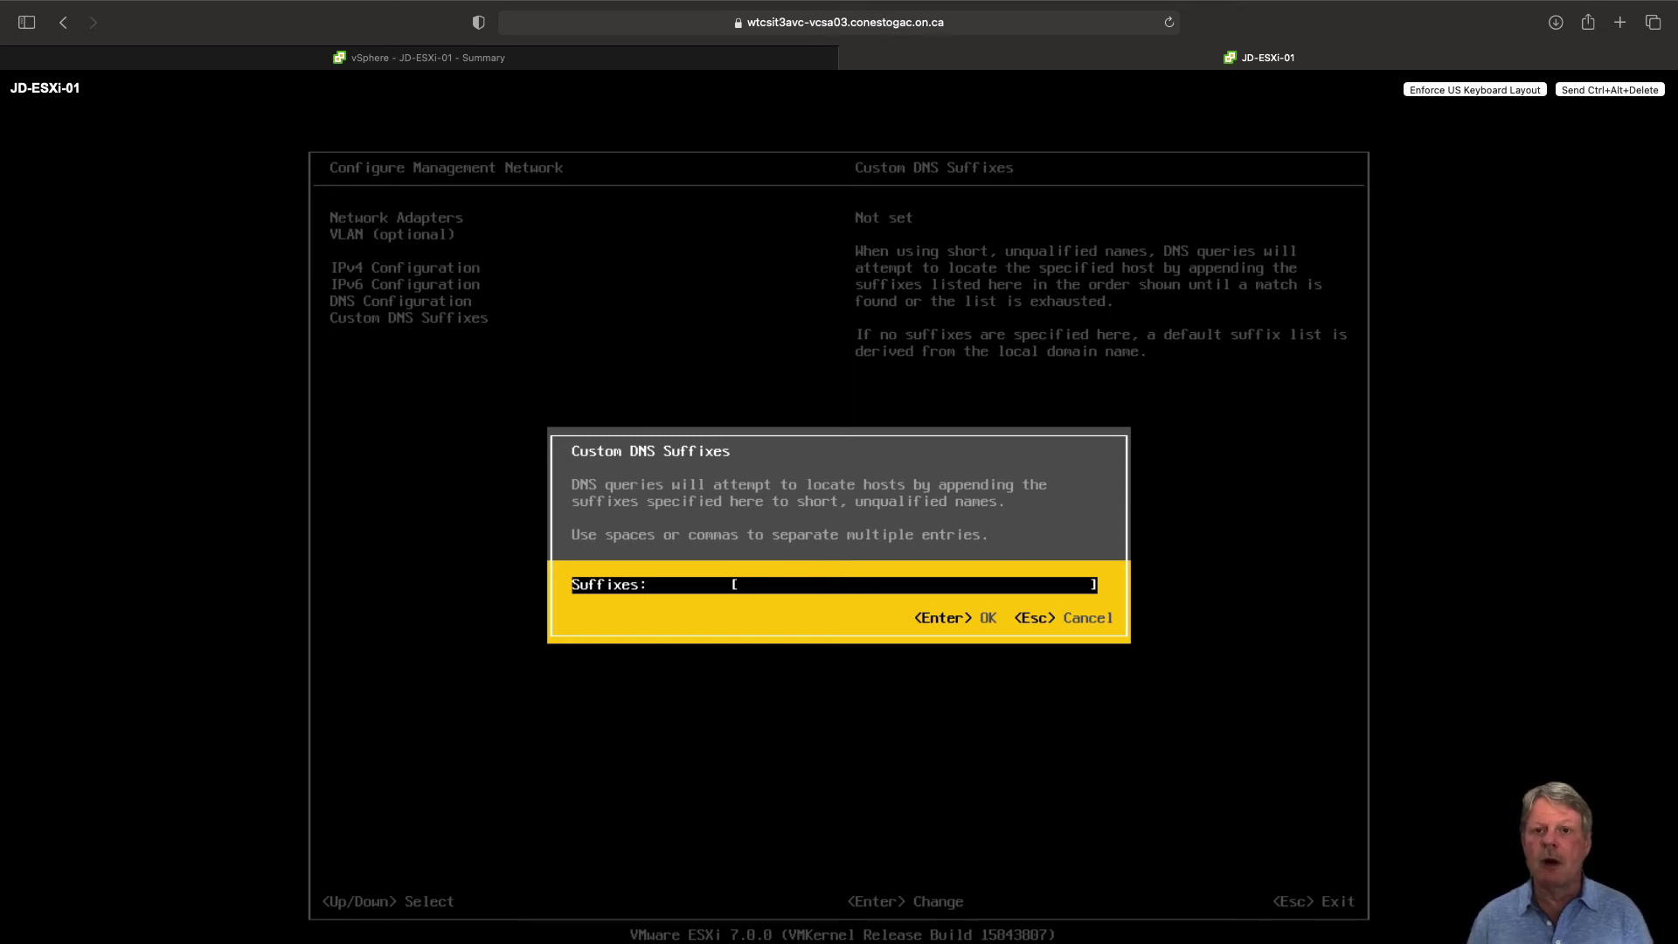
{"action": "type", "text": "vclass.local"}
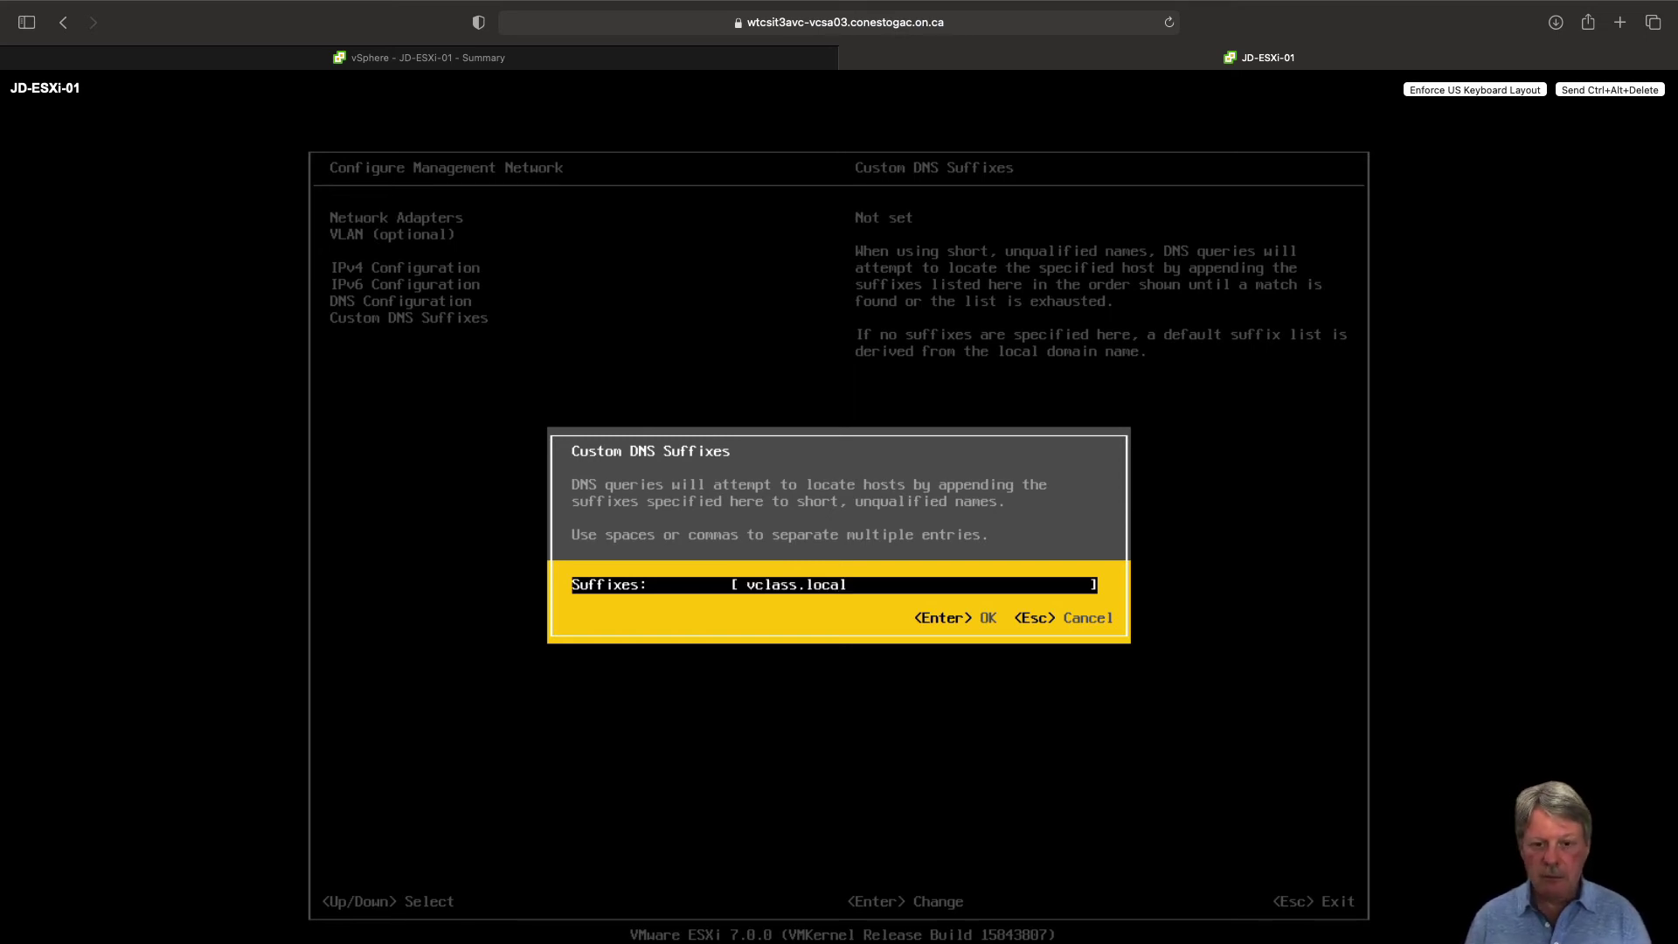
{"action": "key", "text": "Return"}
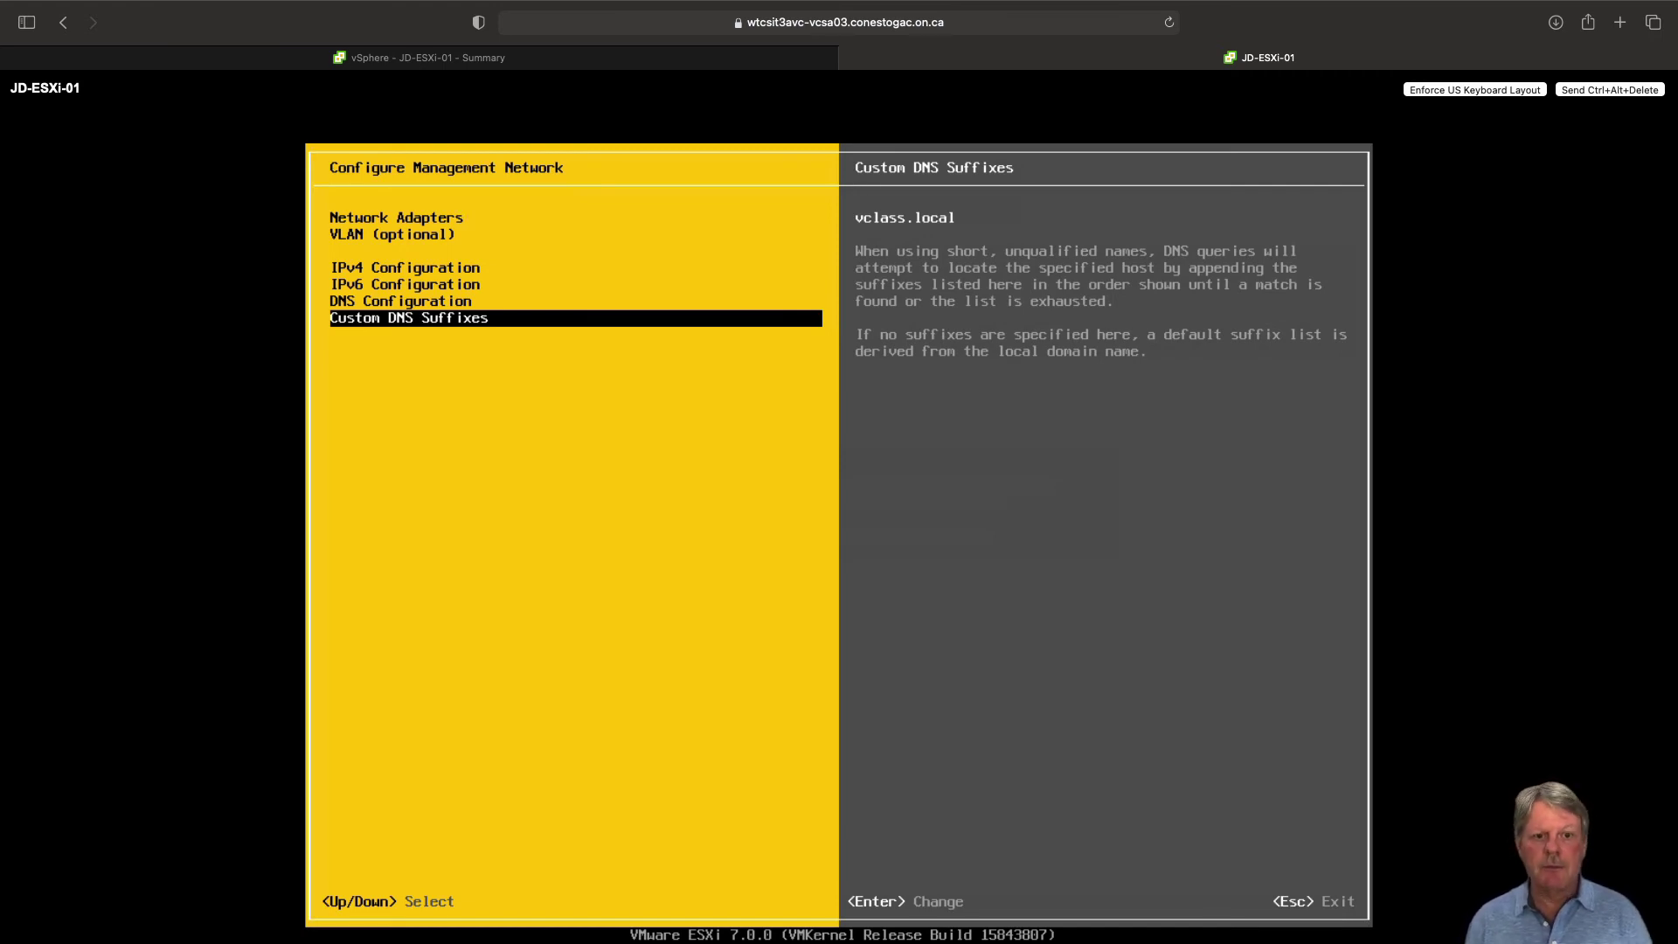
{"action": "key", "text": "Escape"}
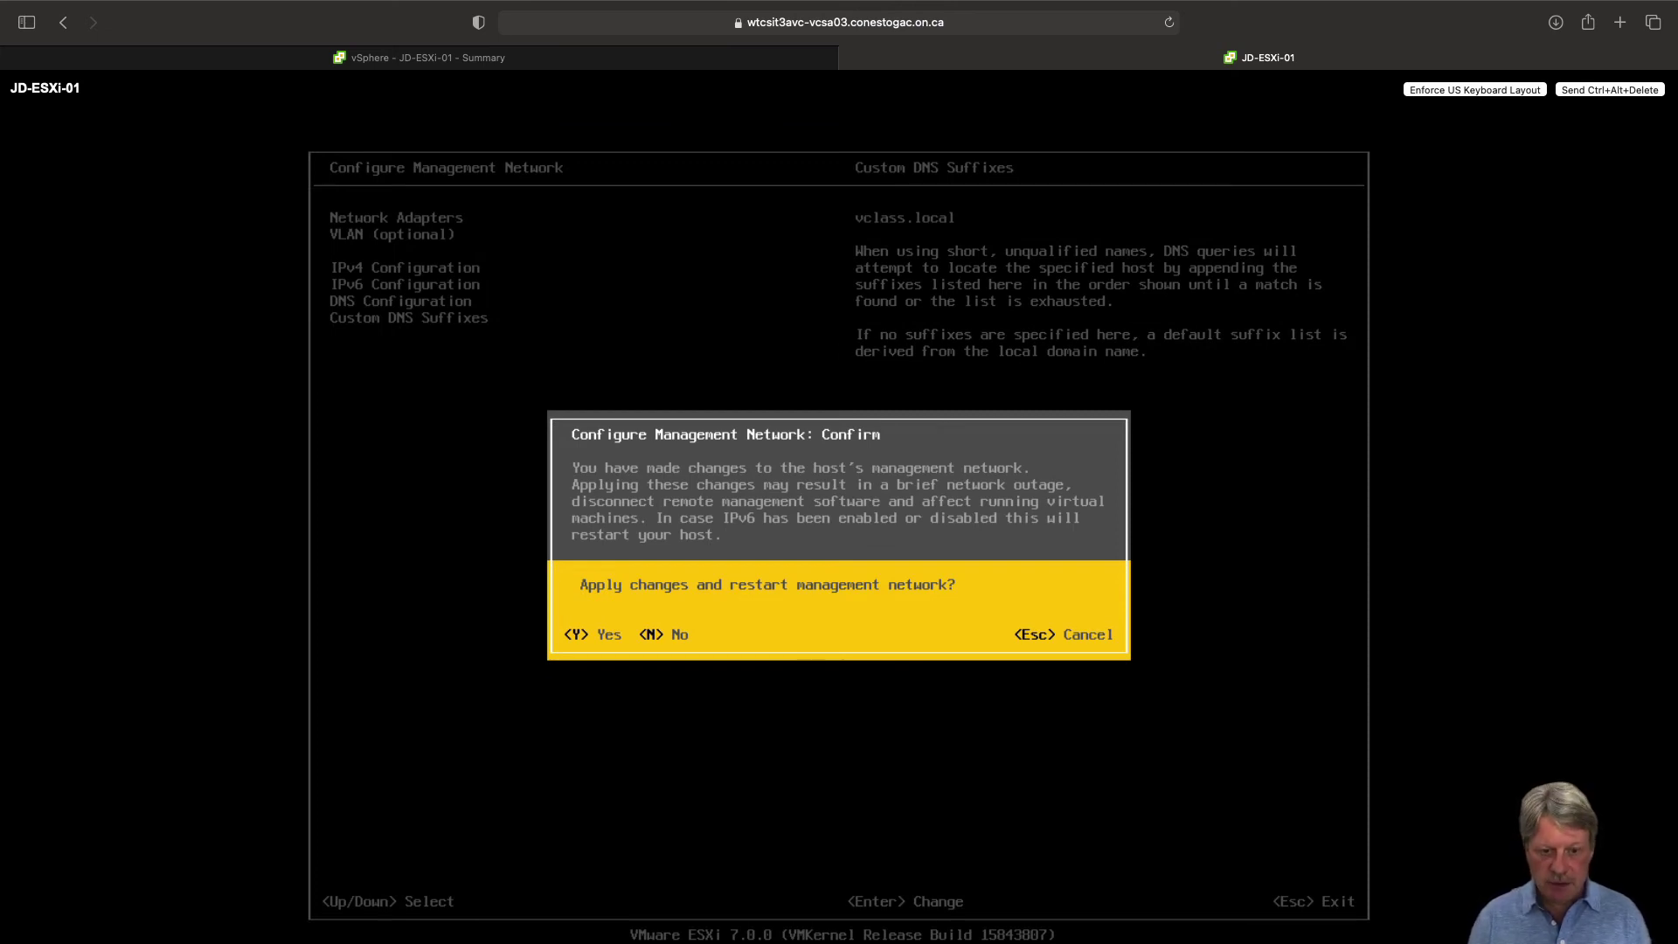
Apply the changes, restart the management network, and return to System Customization
{"action": "key", "text": "Escape"}
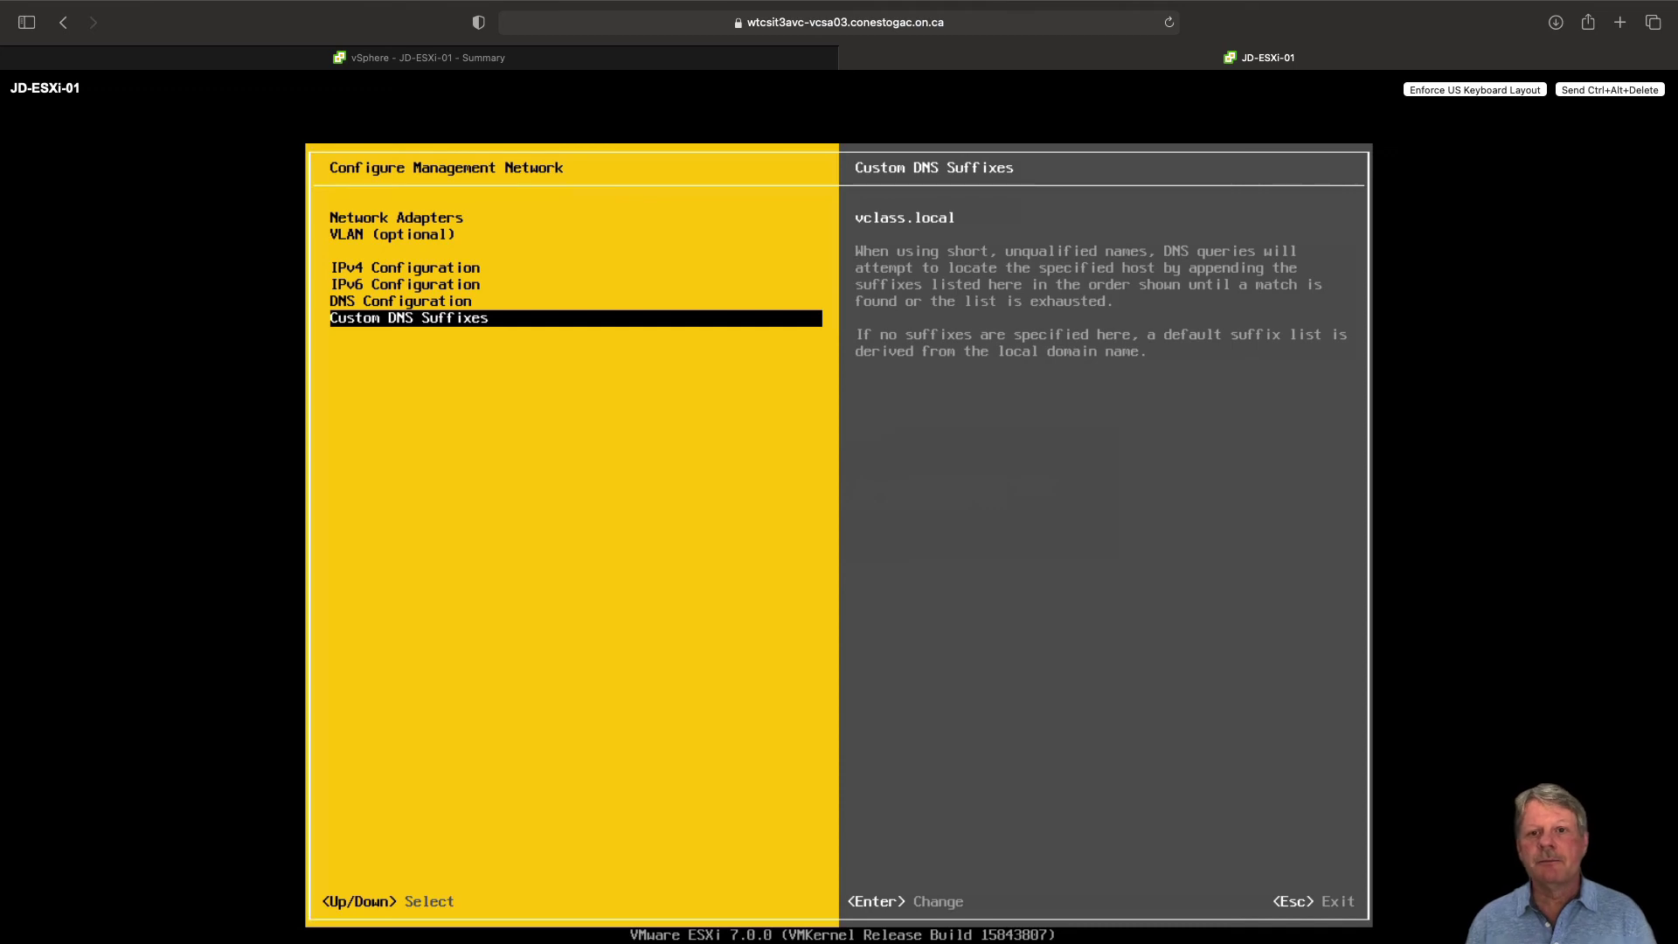
{"action": "key", "text": "Escape"}
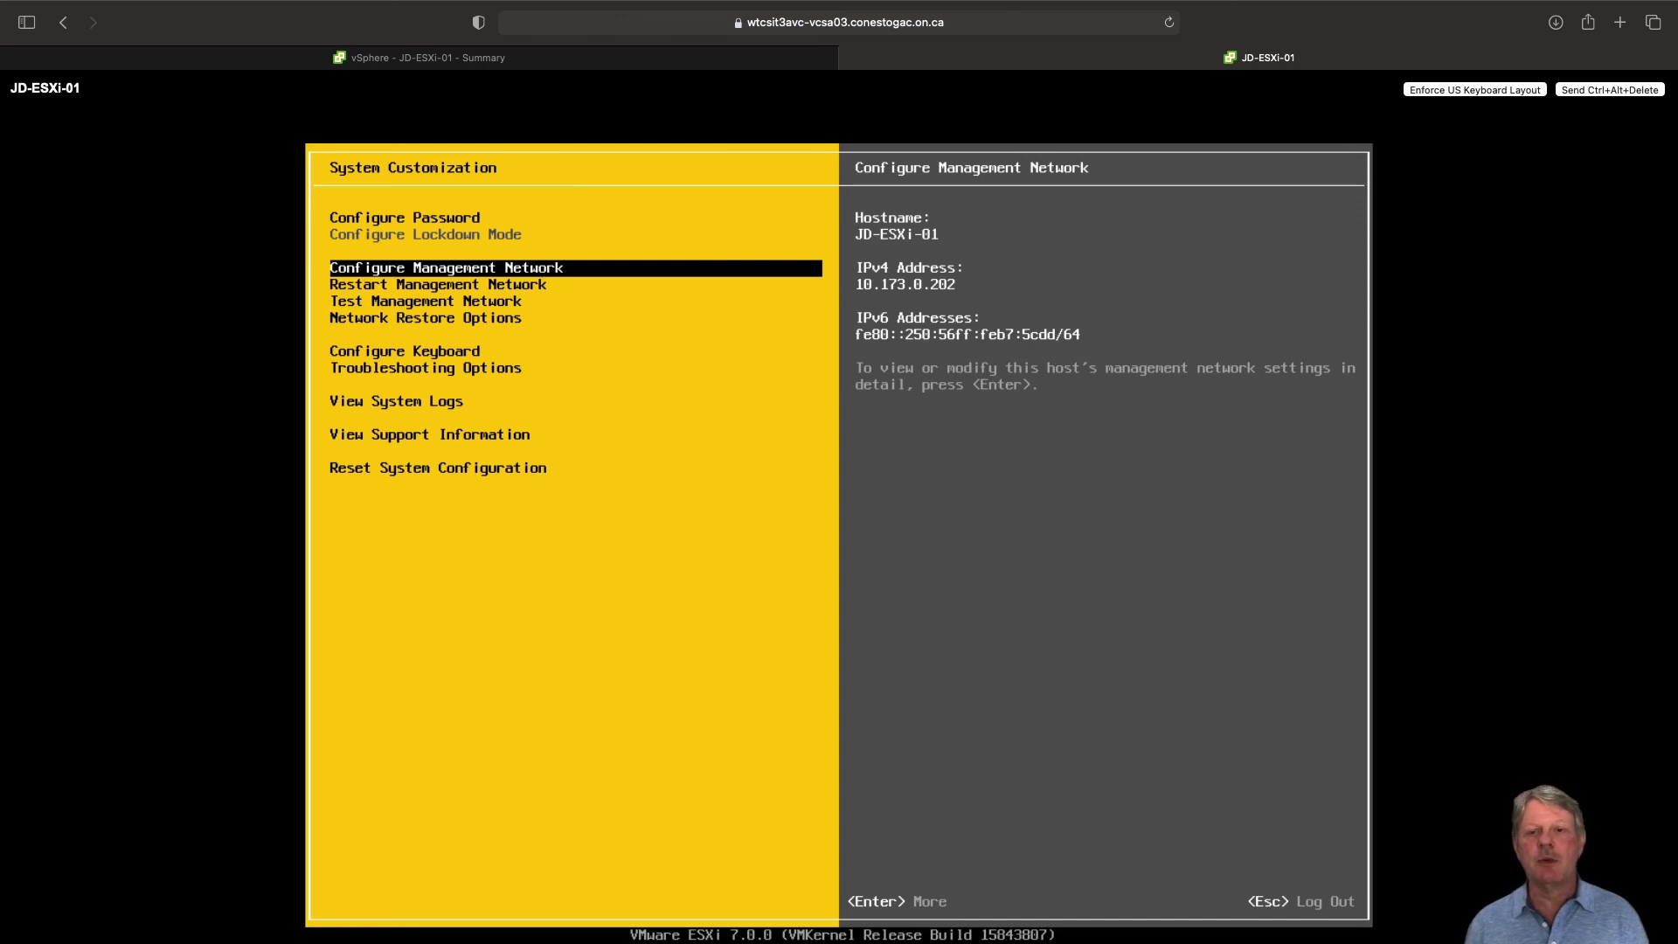
Log out to the host screen showing JD-ESXi-01 at 10.173.0.202
{"action": "key", "text": "Escape"}
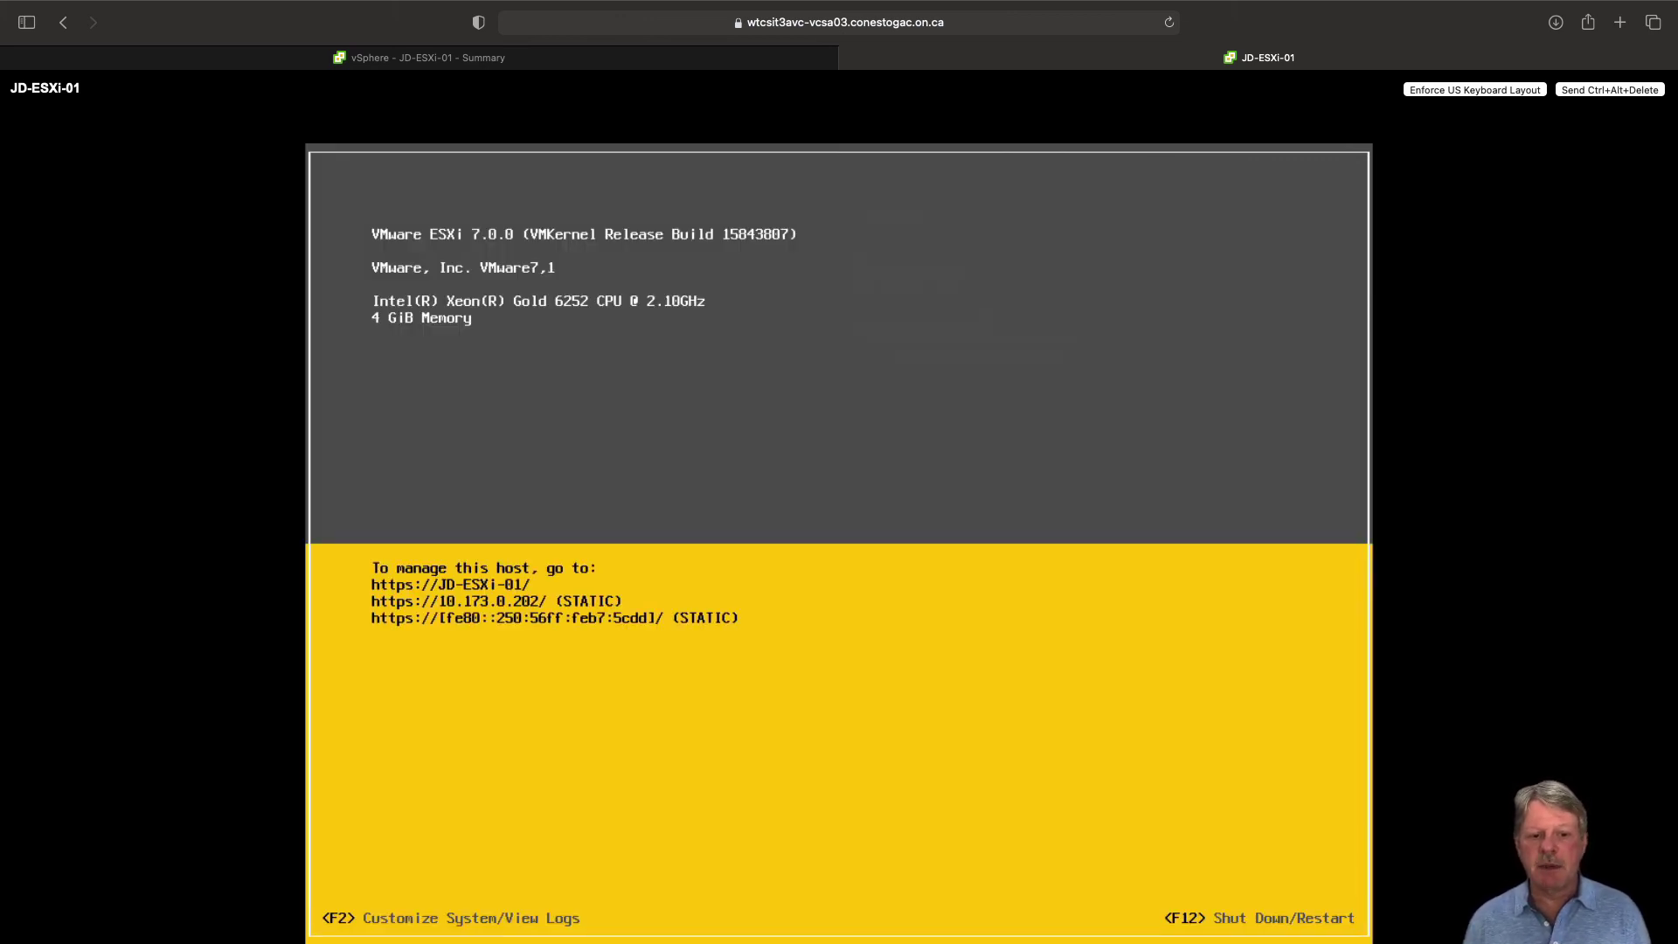